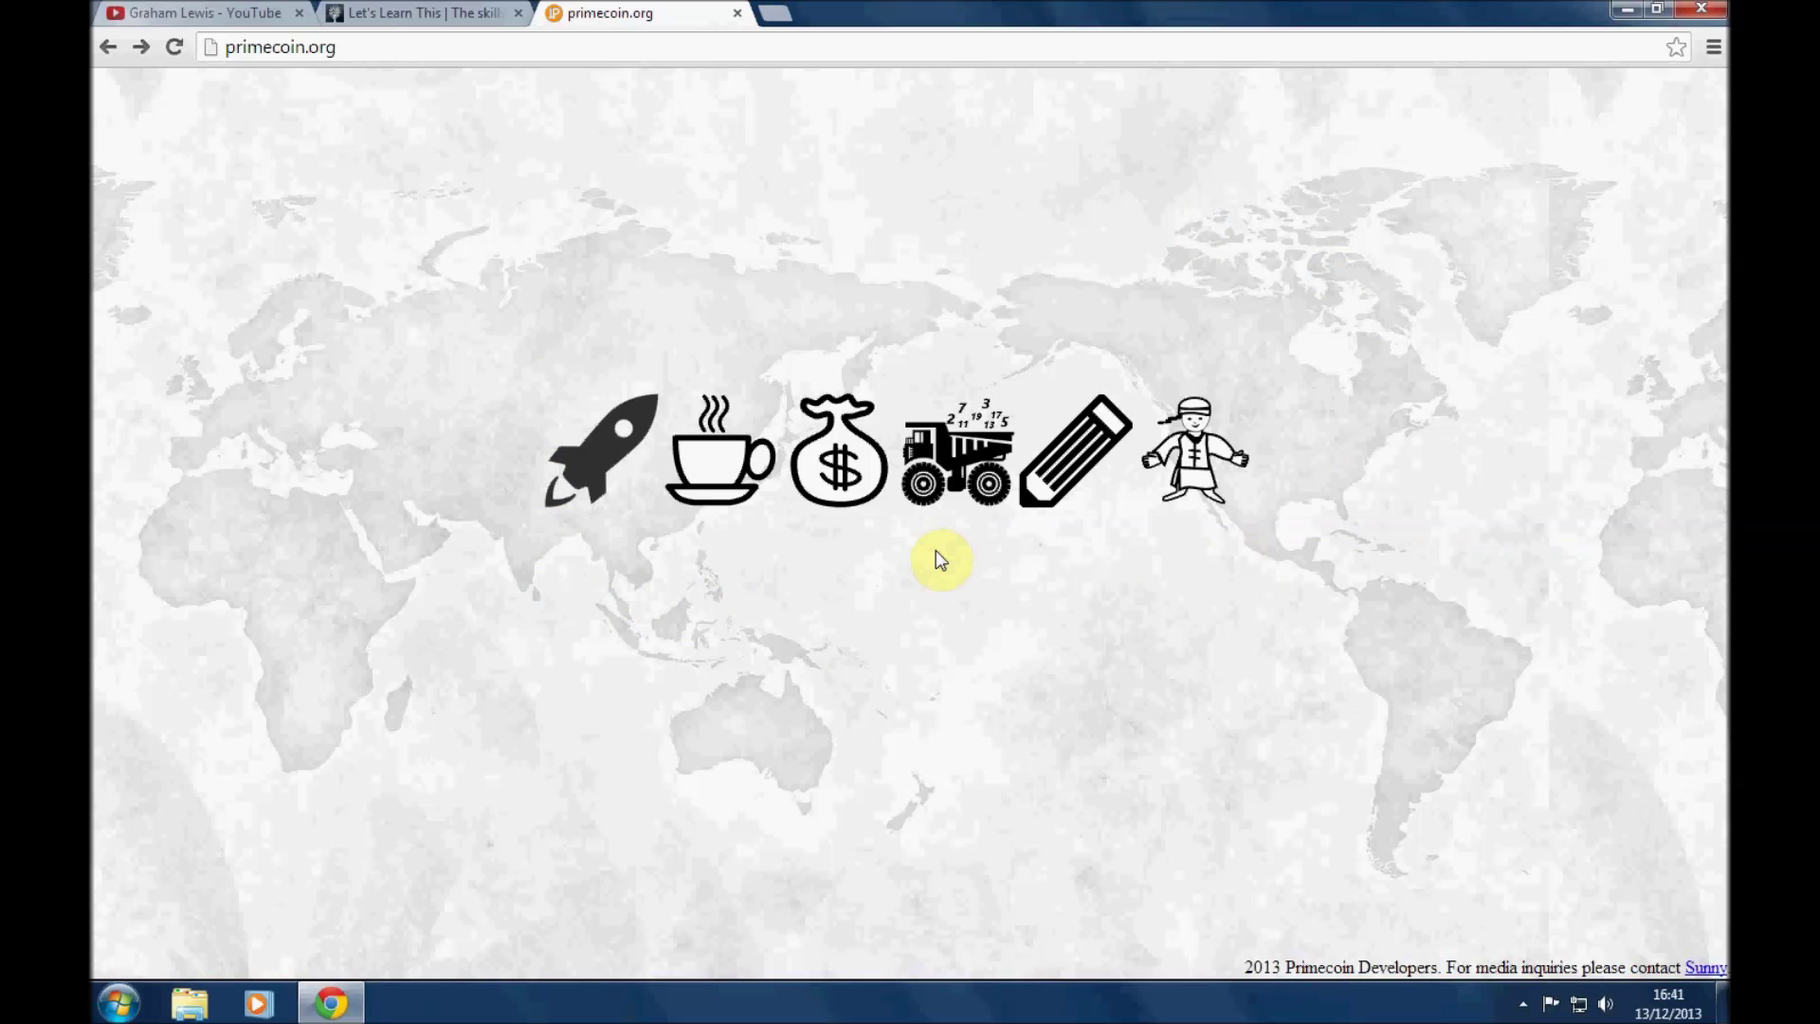
Download primecoin-0.1.2-hp10-winx64.zip from the Primecoin High Performance SourceForge files and open it.
{"action": "left_click", "coordinate": [958, 471]}
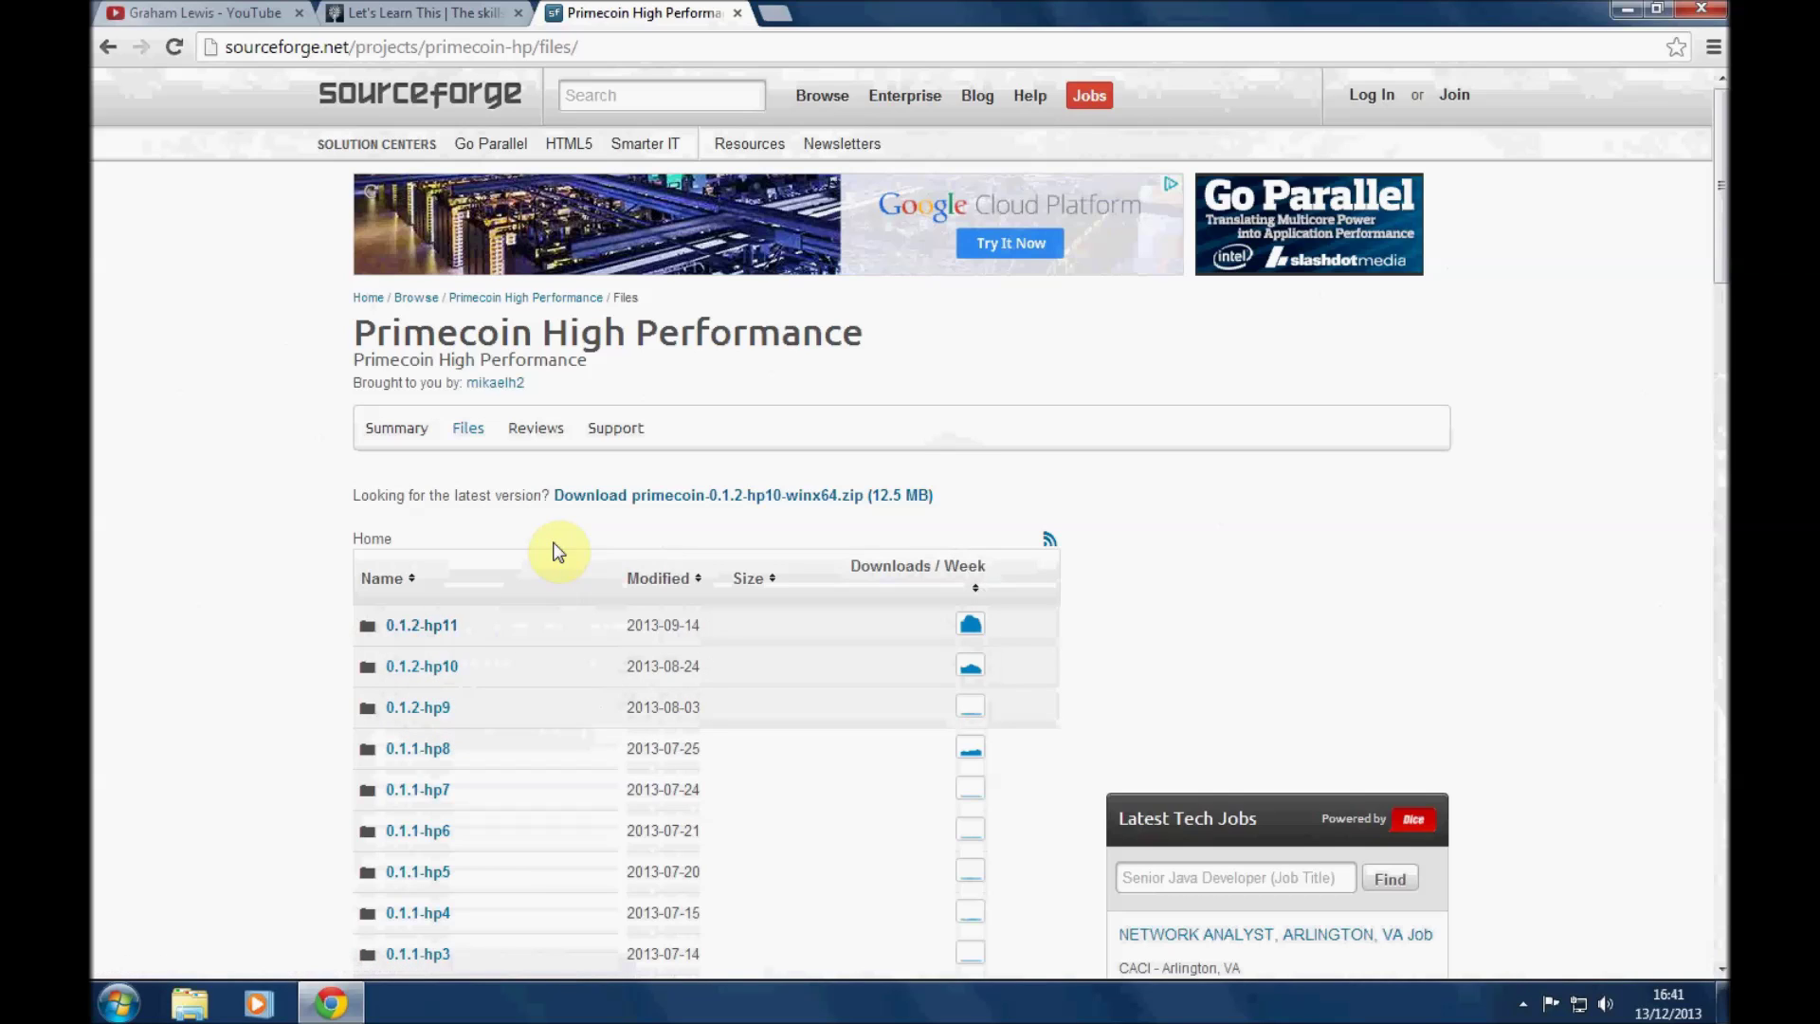
{"action": "left_click", "coordinate": [774, 497]}
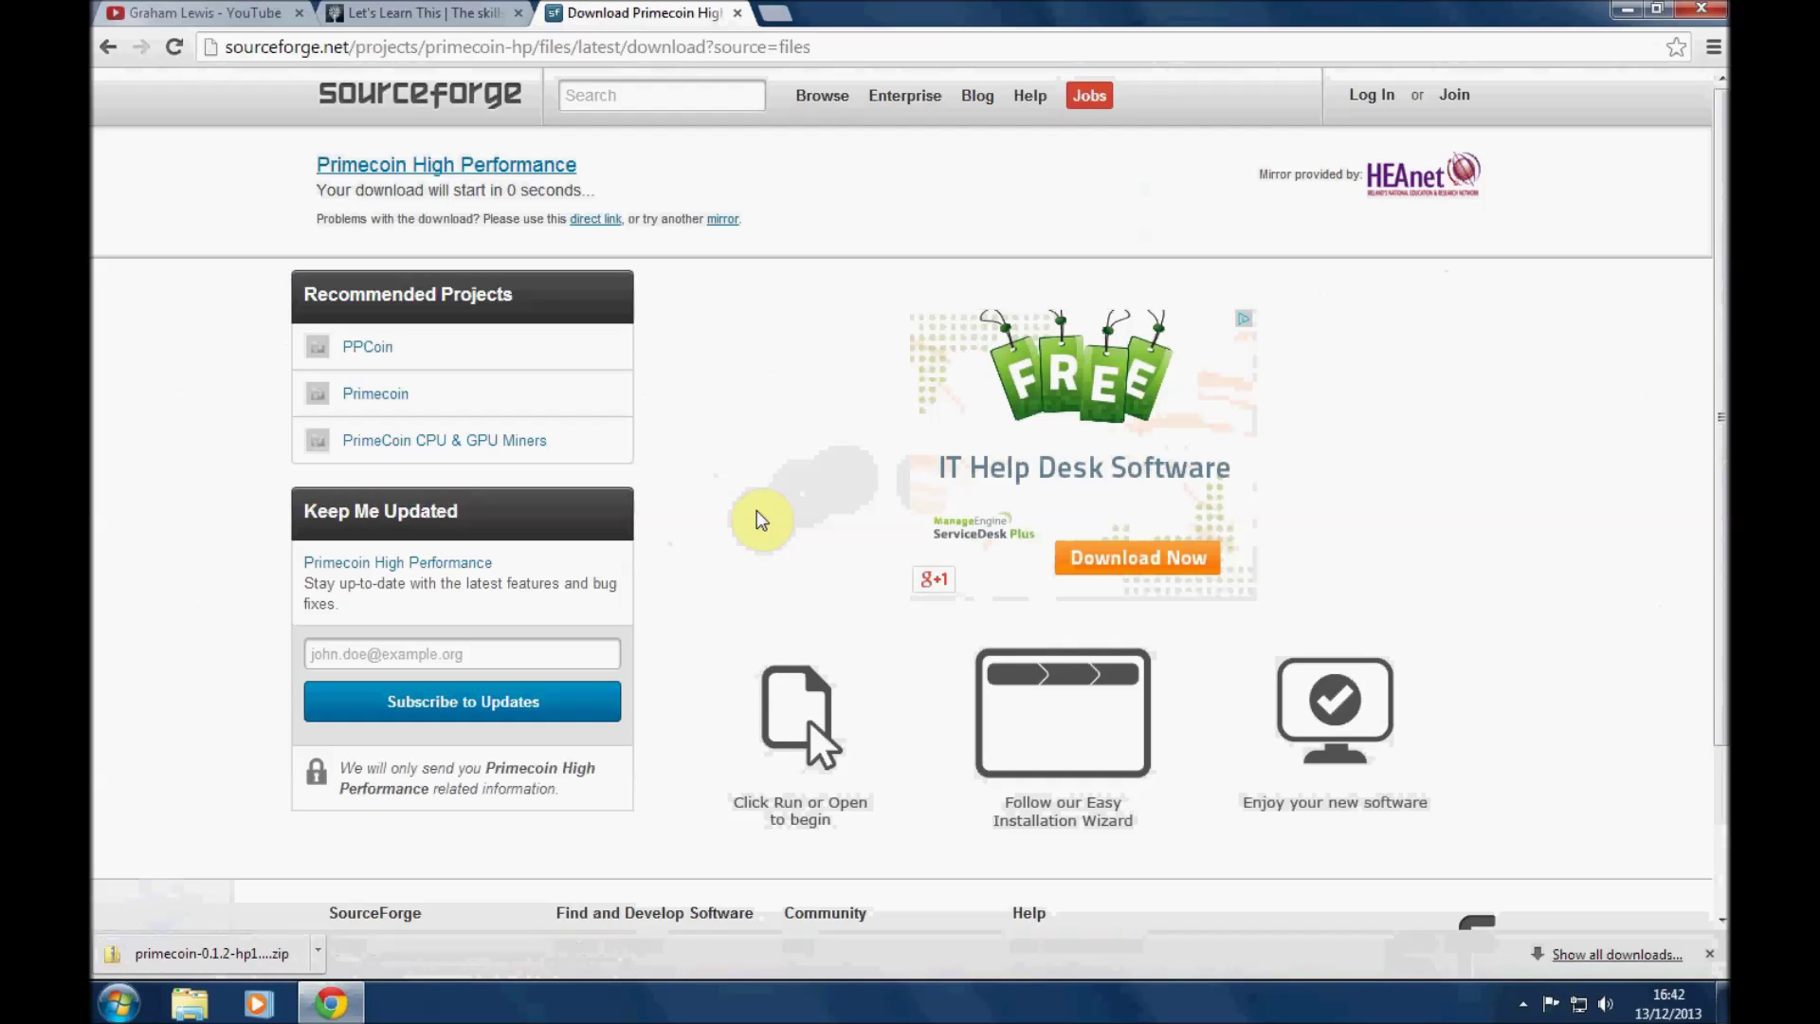
{"action": "left_click", "coordinate": [317, 956]}
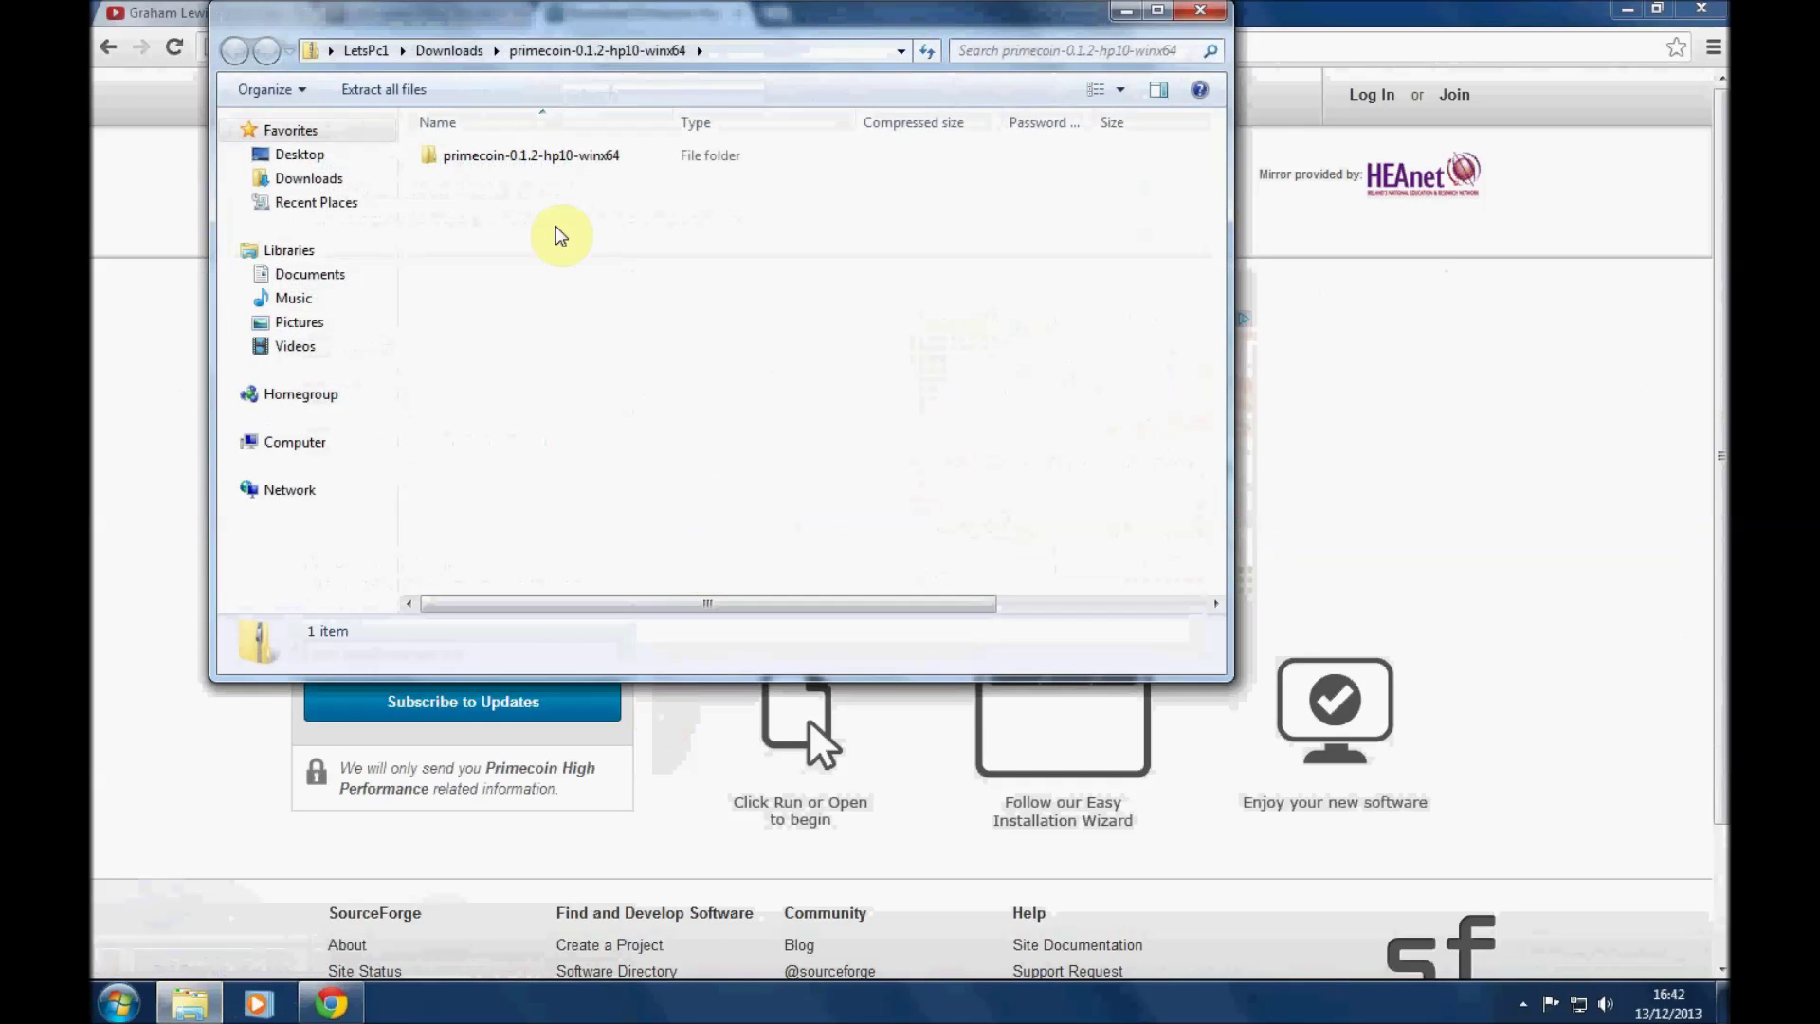
Extract the primecoin-0.1.2-hp10-winx64 zip into Downloads and launch primecoin-qt from the extracted folder.
{"action": "left_click", "coordinate": [526, 155]}
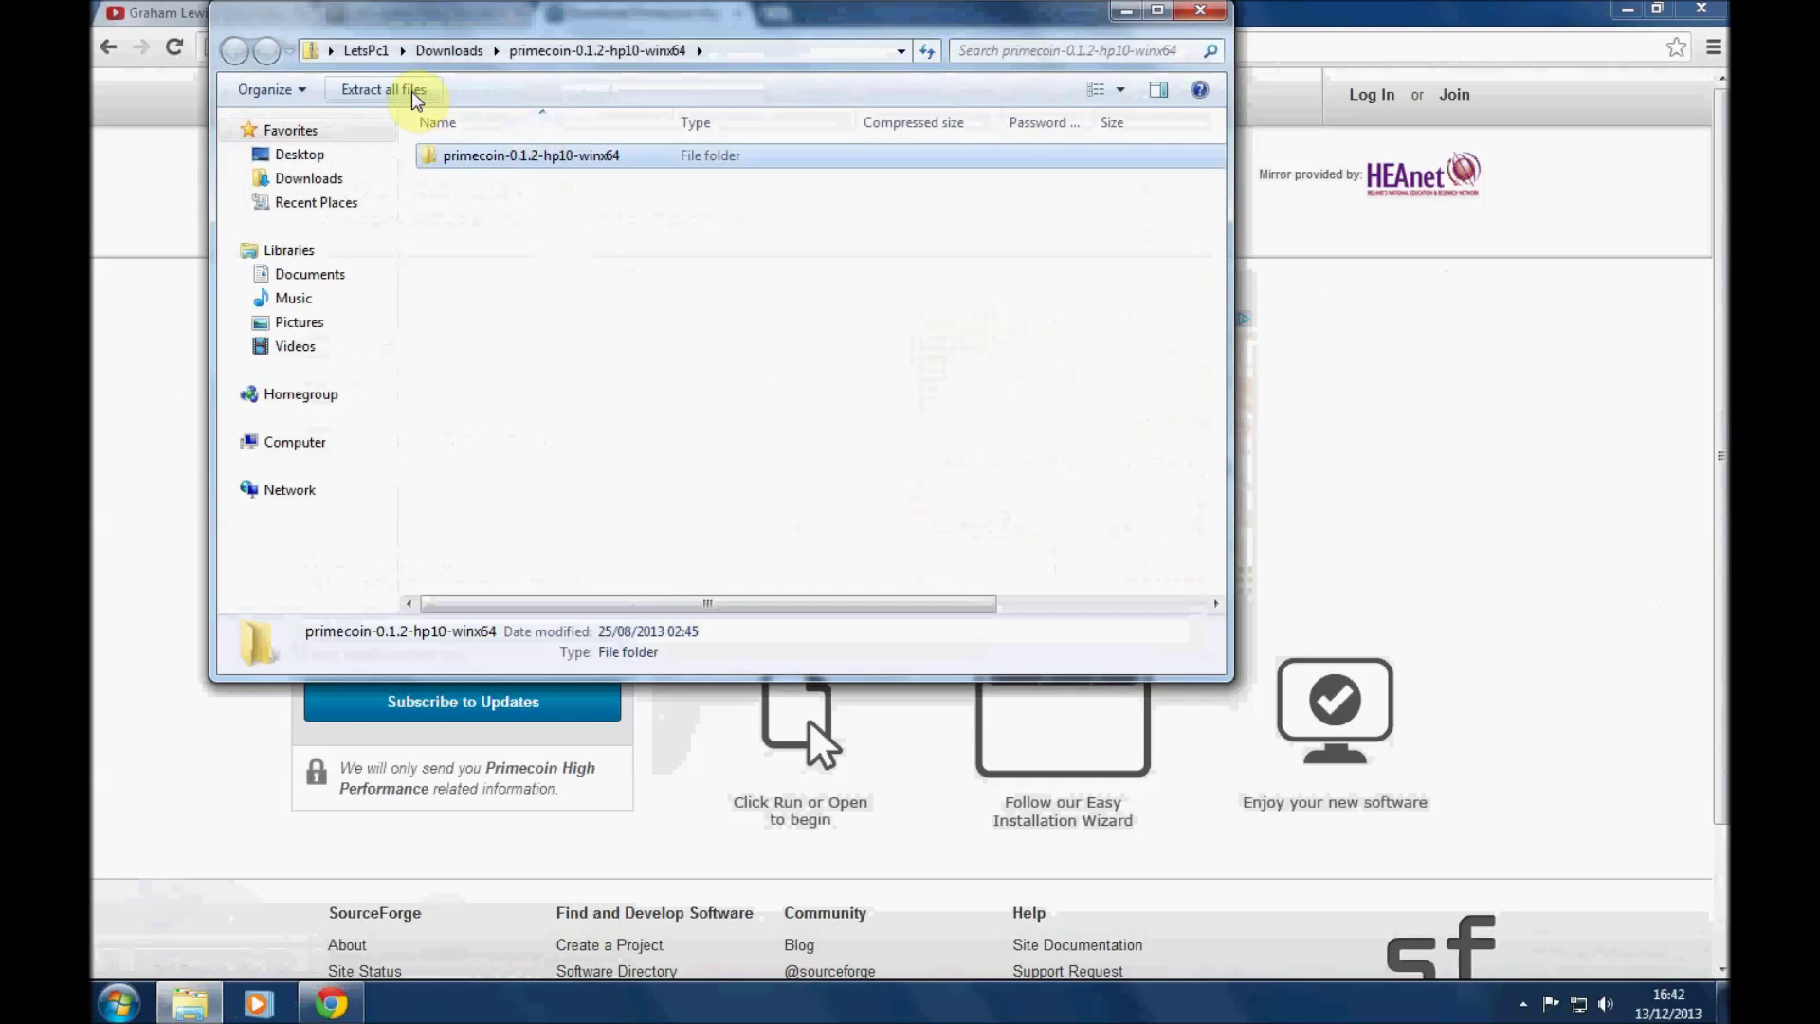
{"action": "left_click", "coordinate": [416, 93]}
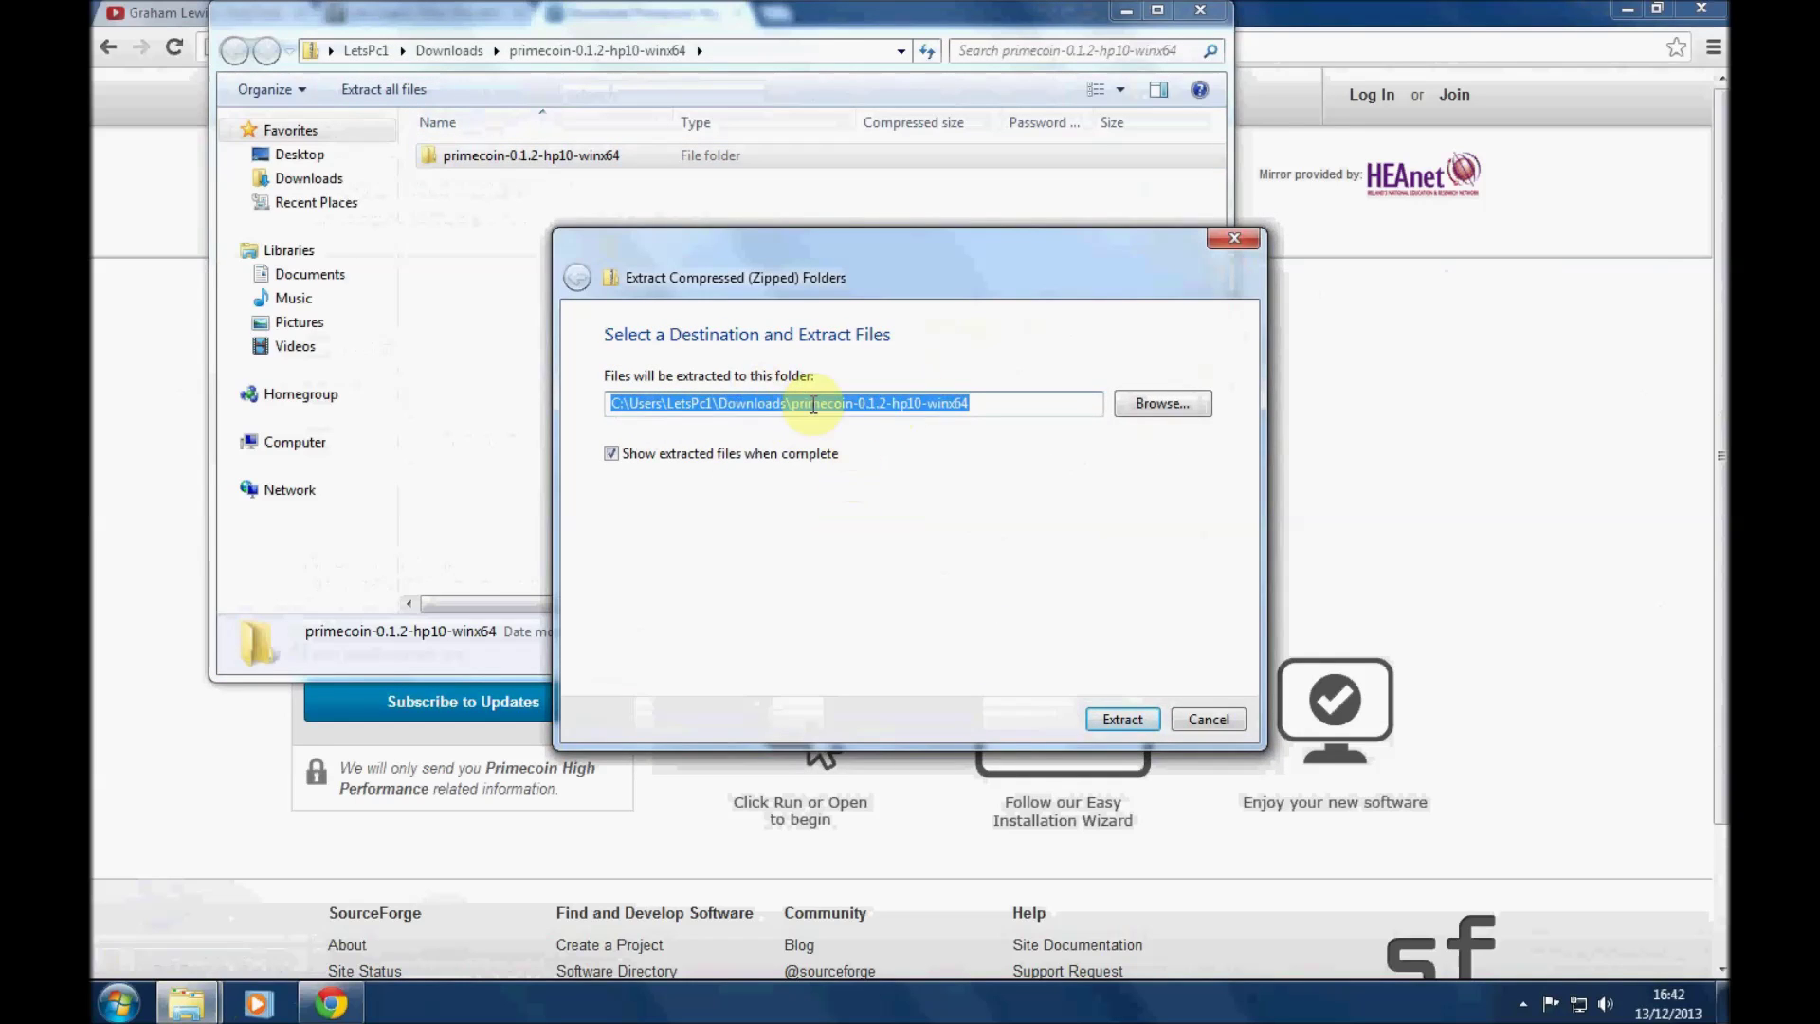
{"action": "left_click", "coordinate": [1120, 723]}
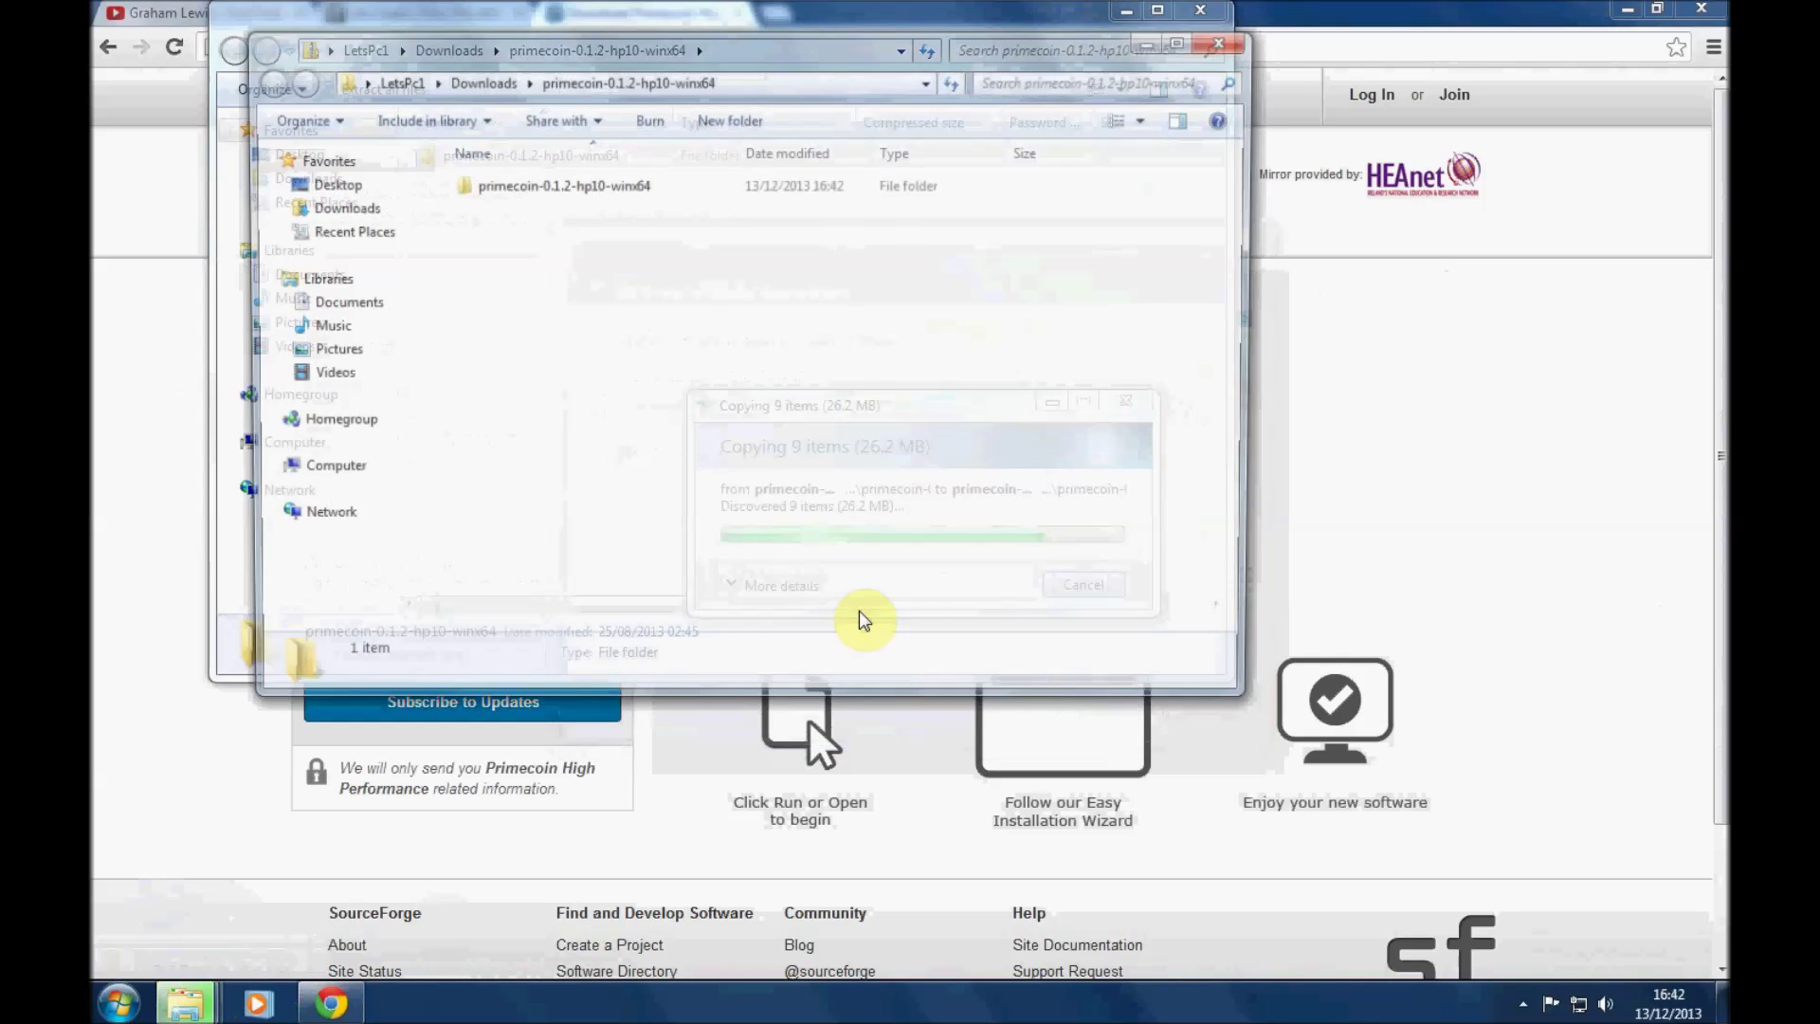
{"action": "double_click", "coordinate": [500, 190]}
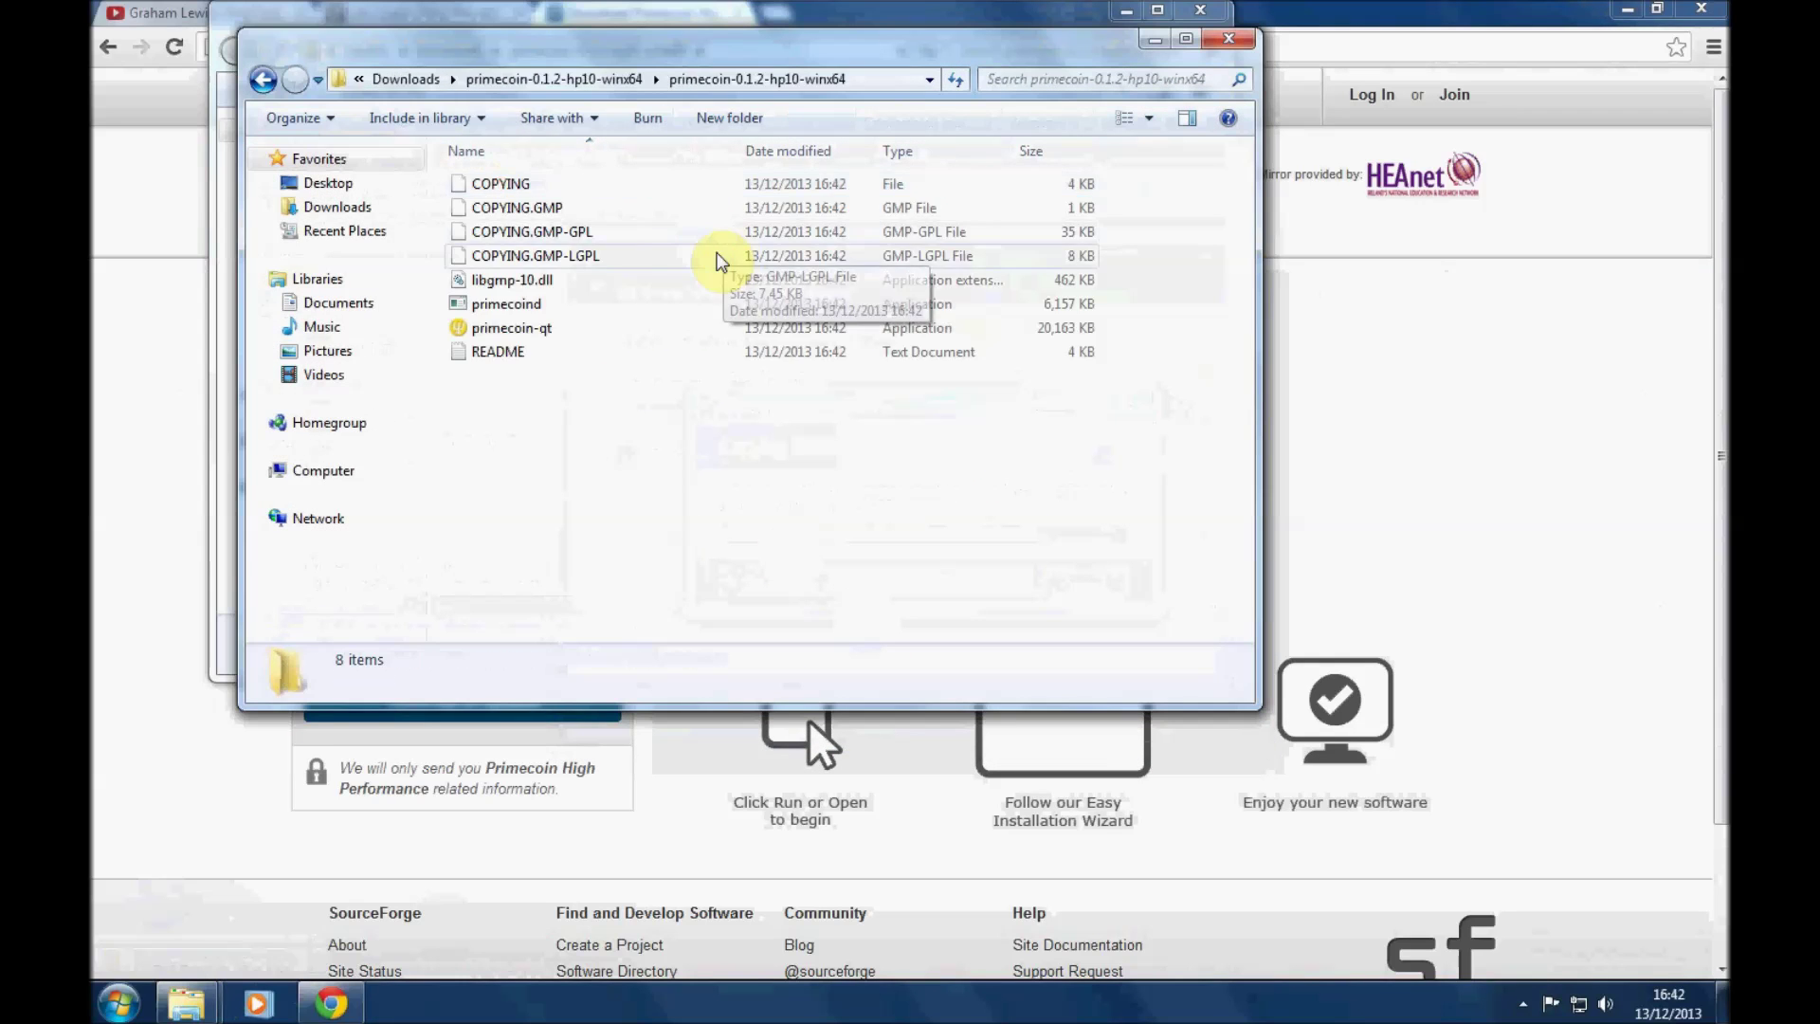
{"action": "double_click", "coordinate": [571, 339]}
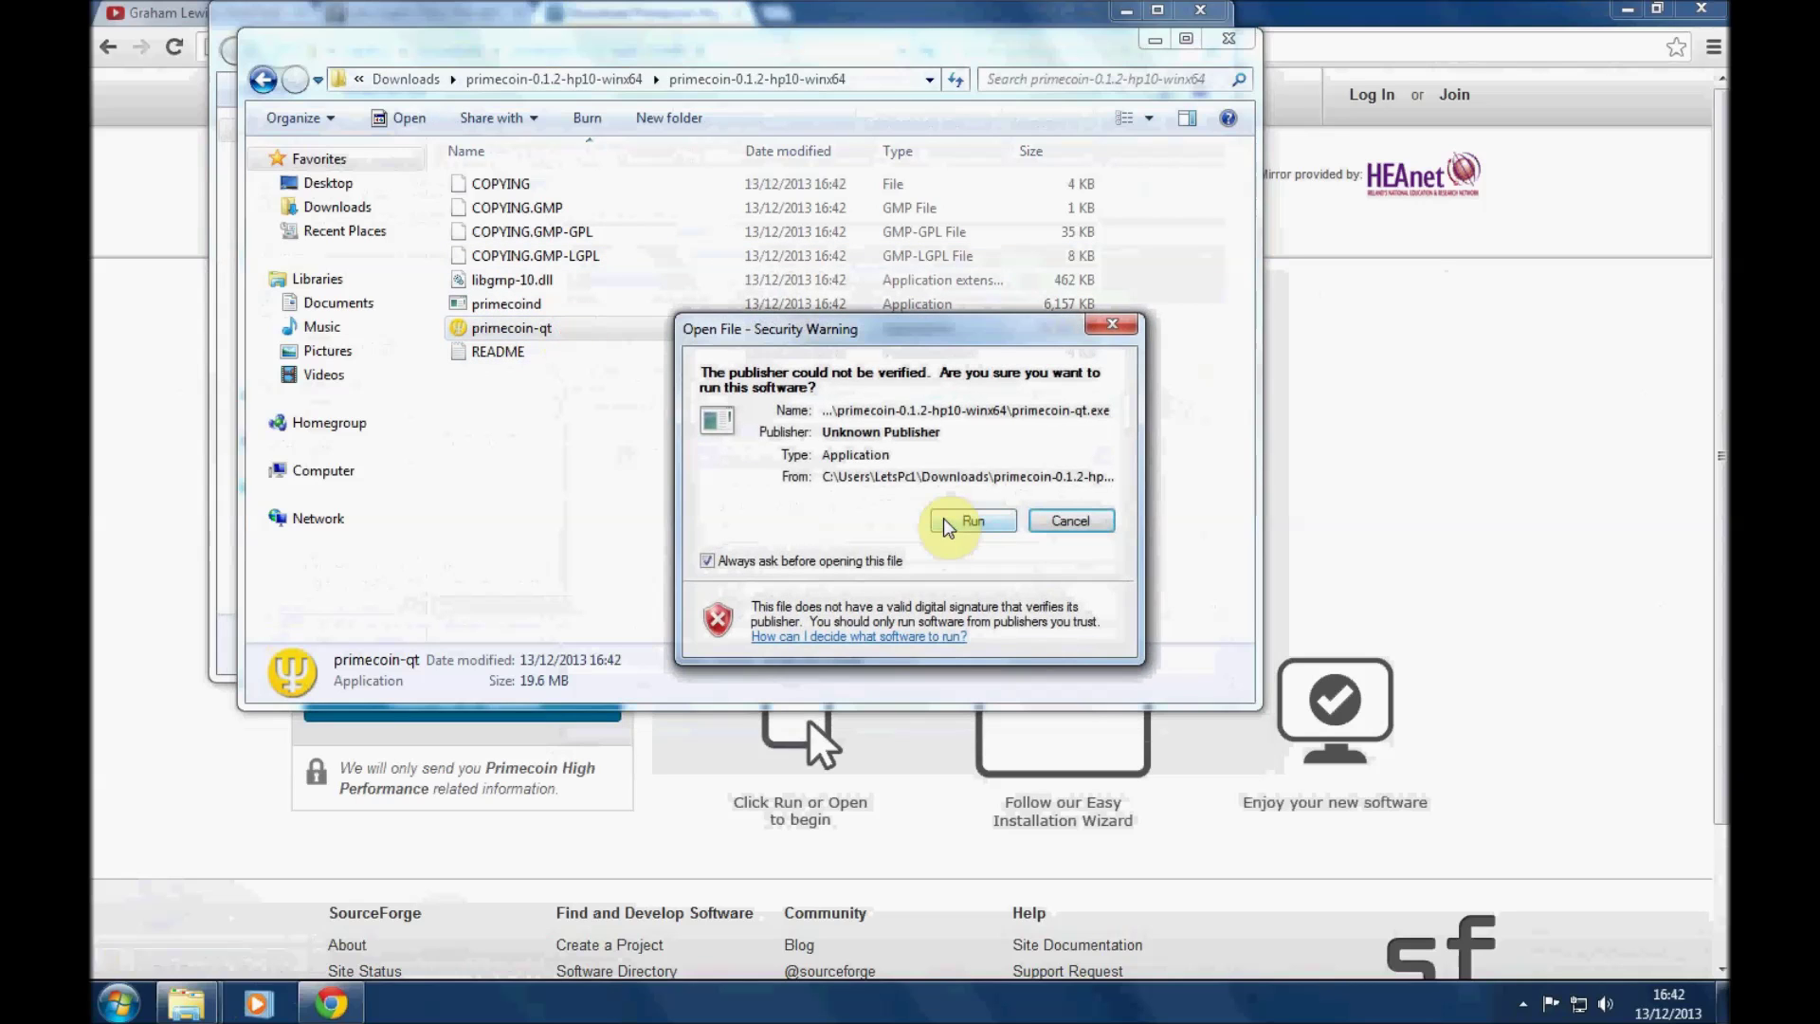
Run the unverified primecoin-qt, allow it through the firewall, and minimise Chrome.
{"action": "left_click", "coordinate": [959, 522]}
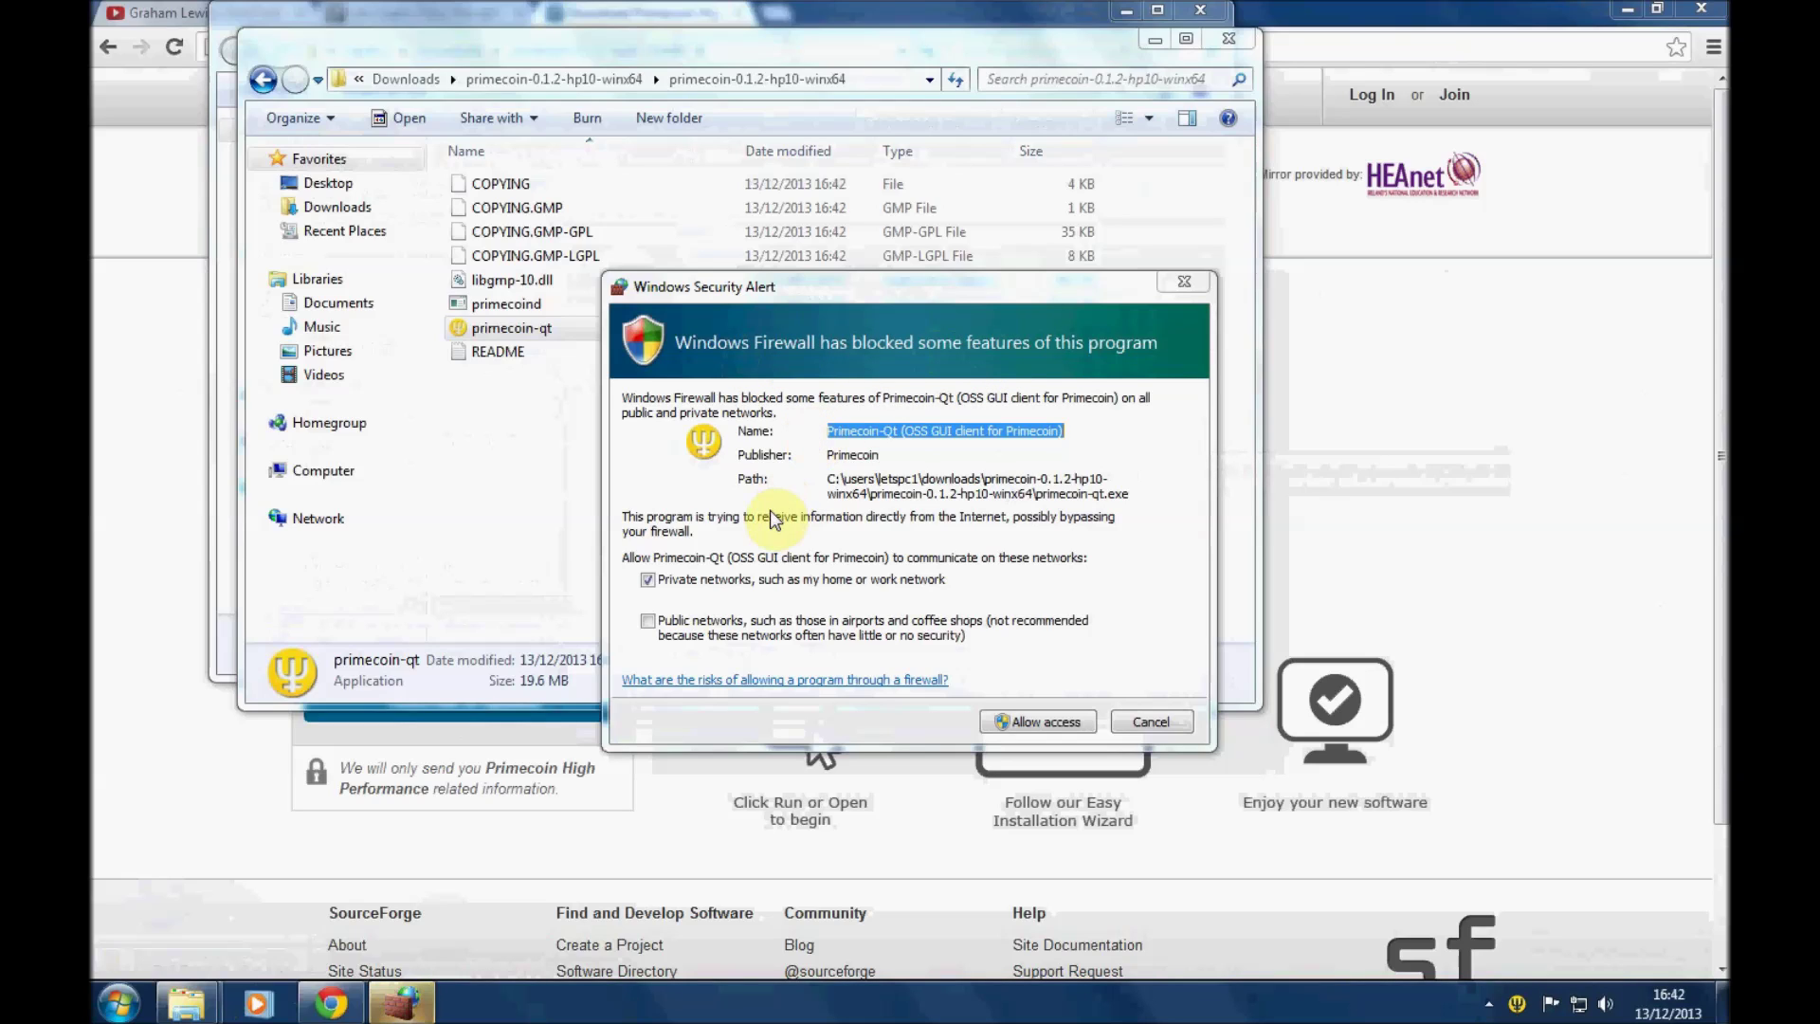
{"action": "left_click", "coordinate": [995, 724]}
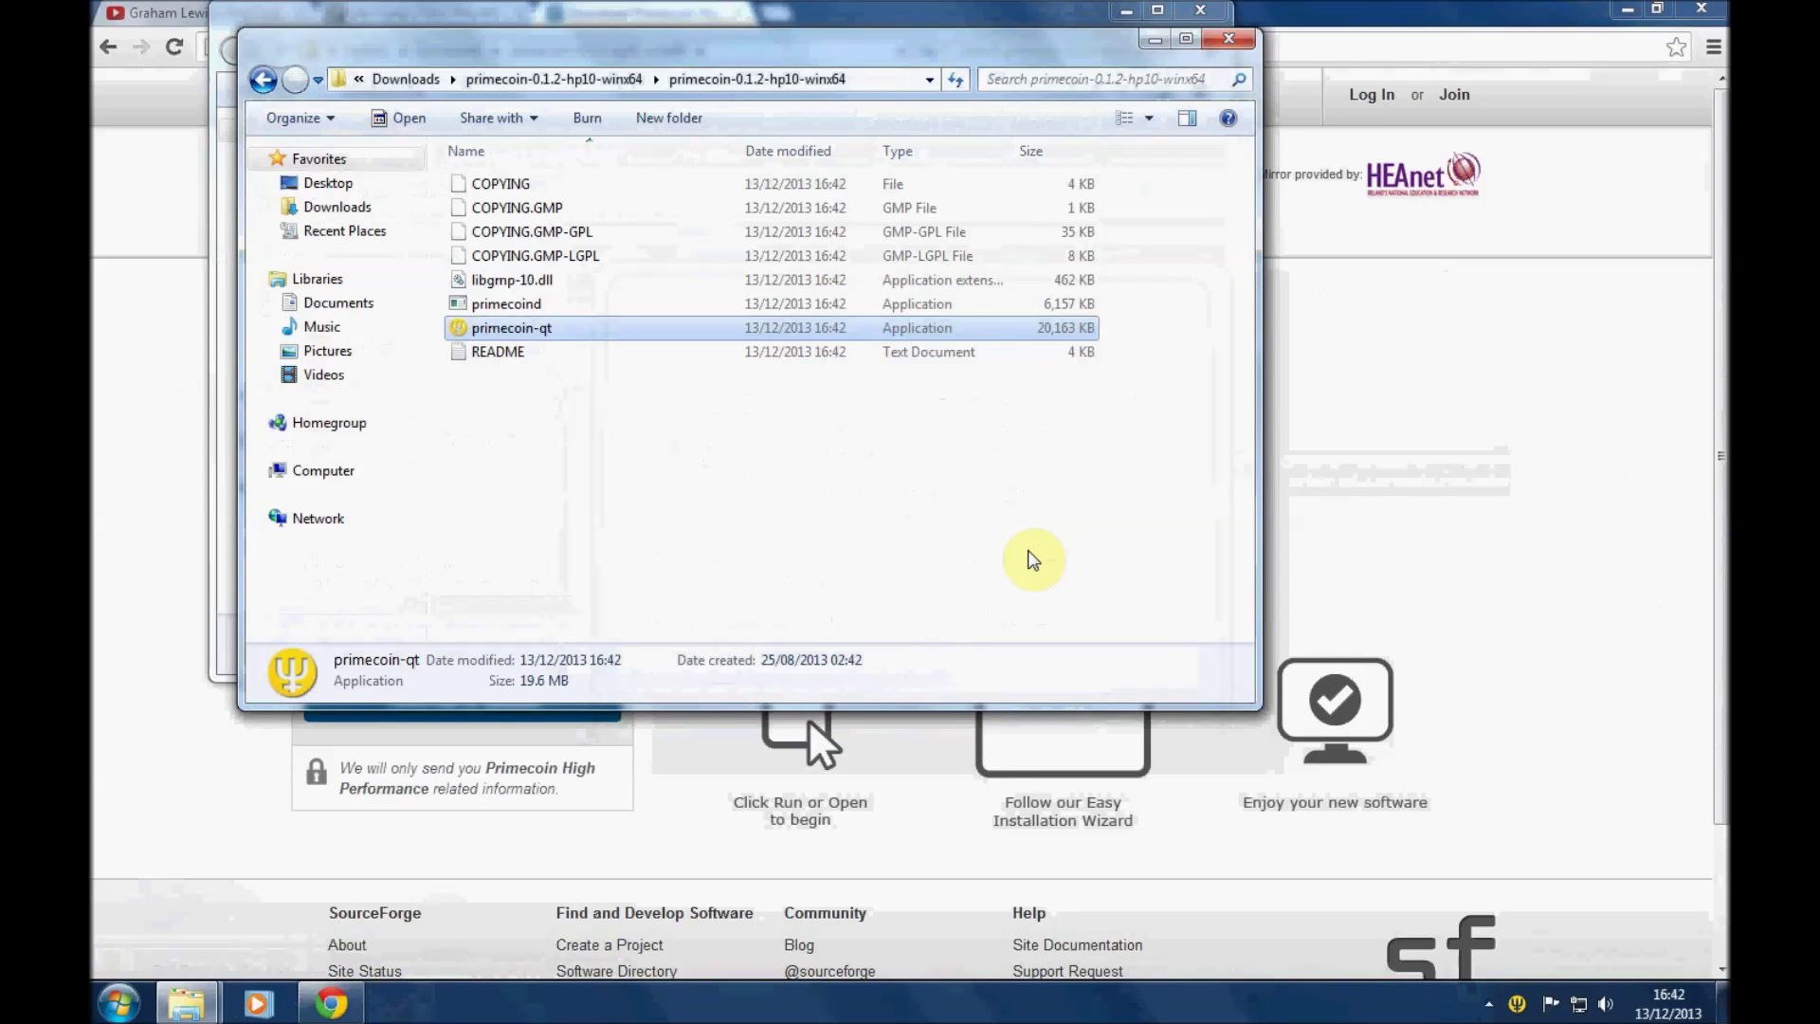
{"action": "left_click", "coordinate": [1628, 9]}
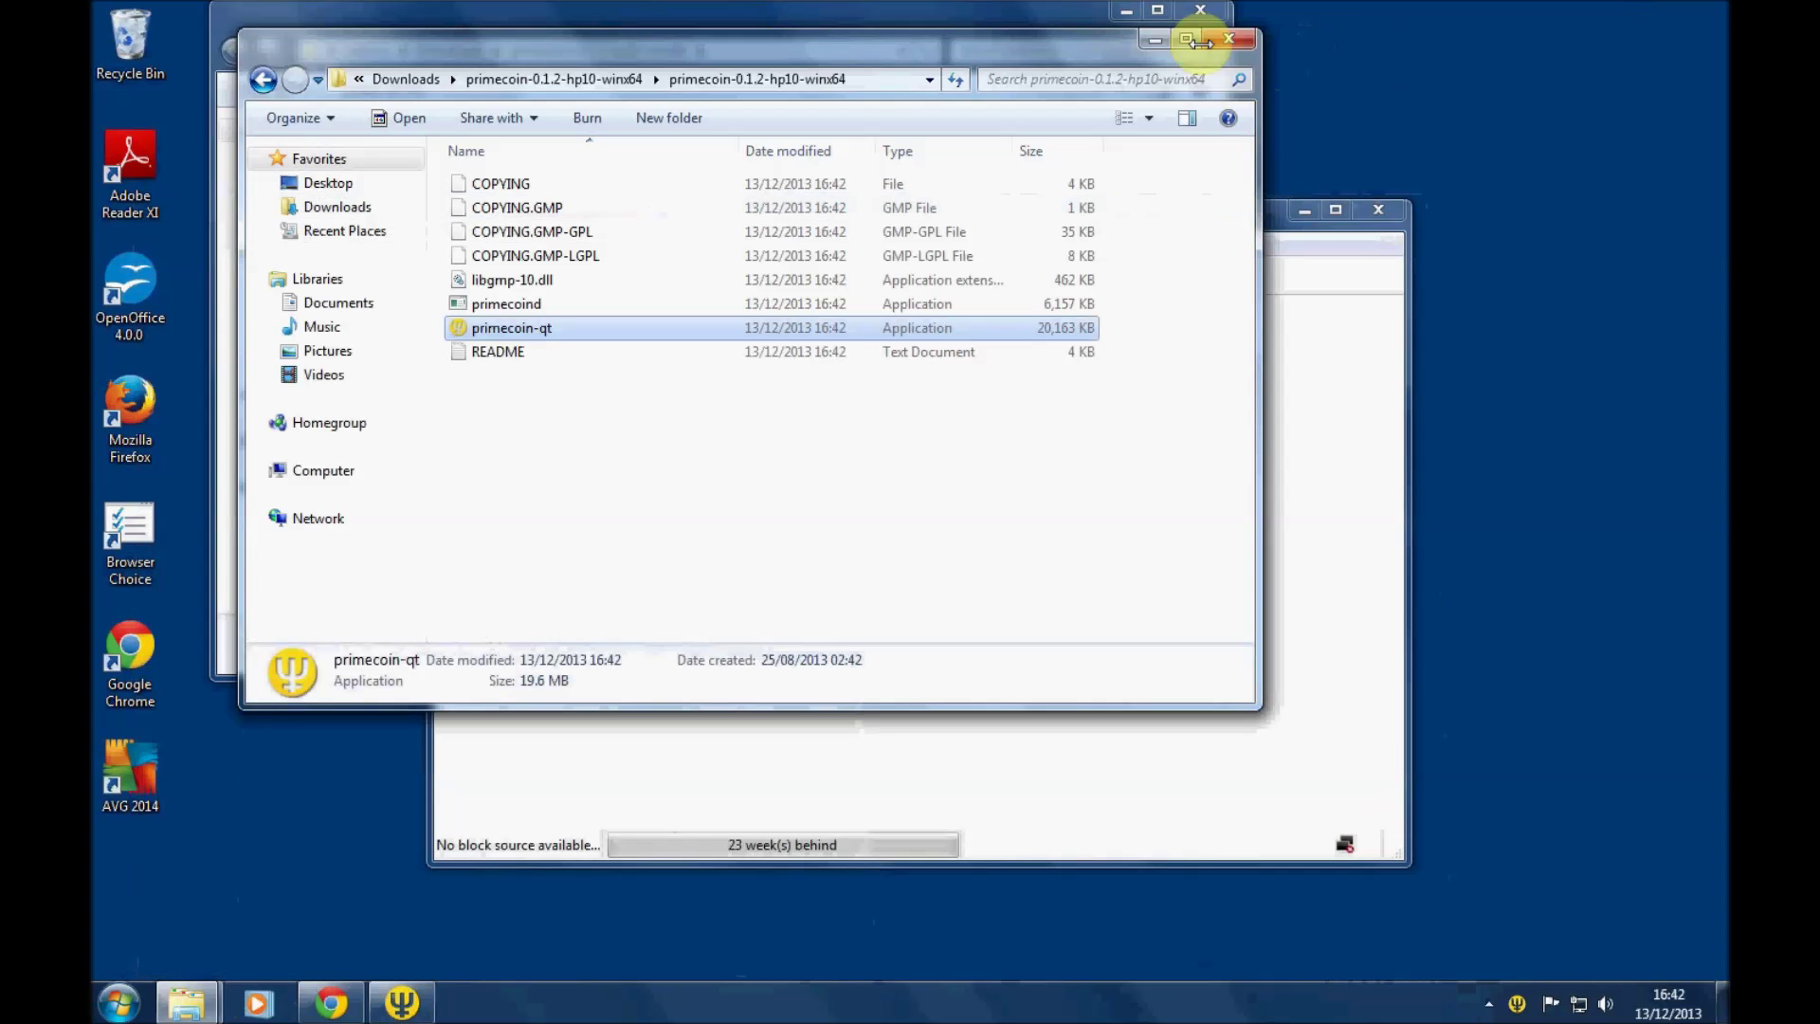
Minimise both Explorer windows and leave the wallet running until it is fully synchronised.
{"action": "left_click", "coordinate": [1155, 40]}
{"action": "left_click", "coordinate": [1127, 10]}
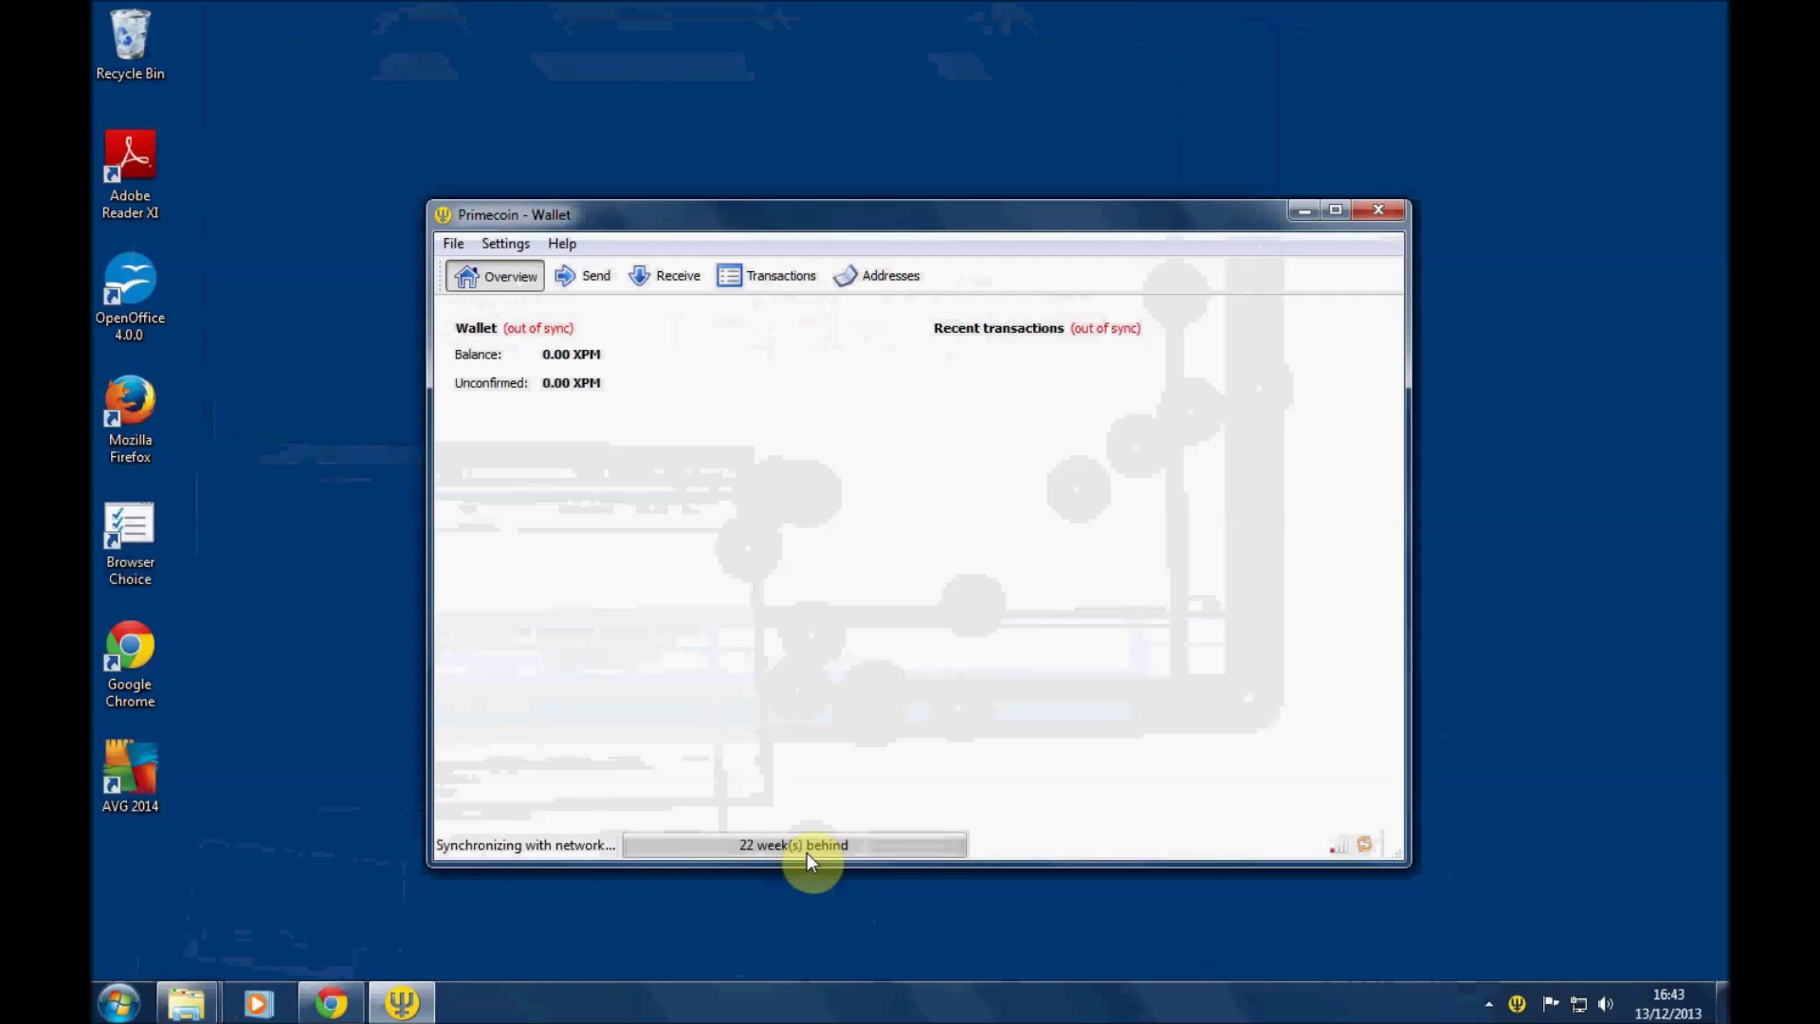
{"action": "mouse_move", "coordinate": [806, 852]}
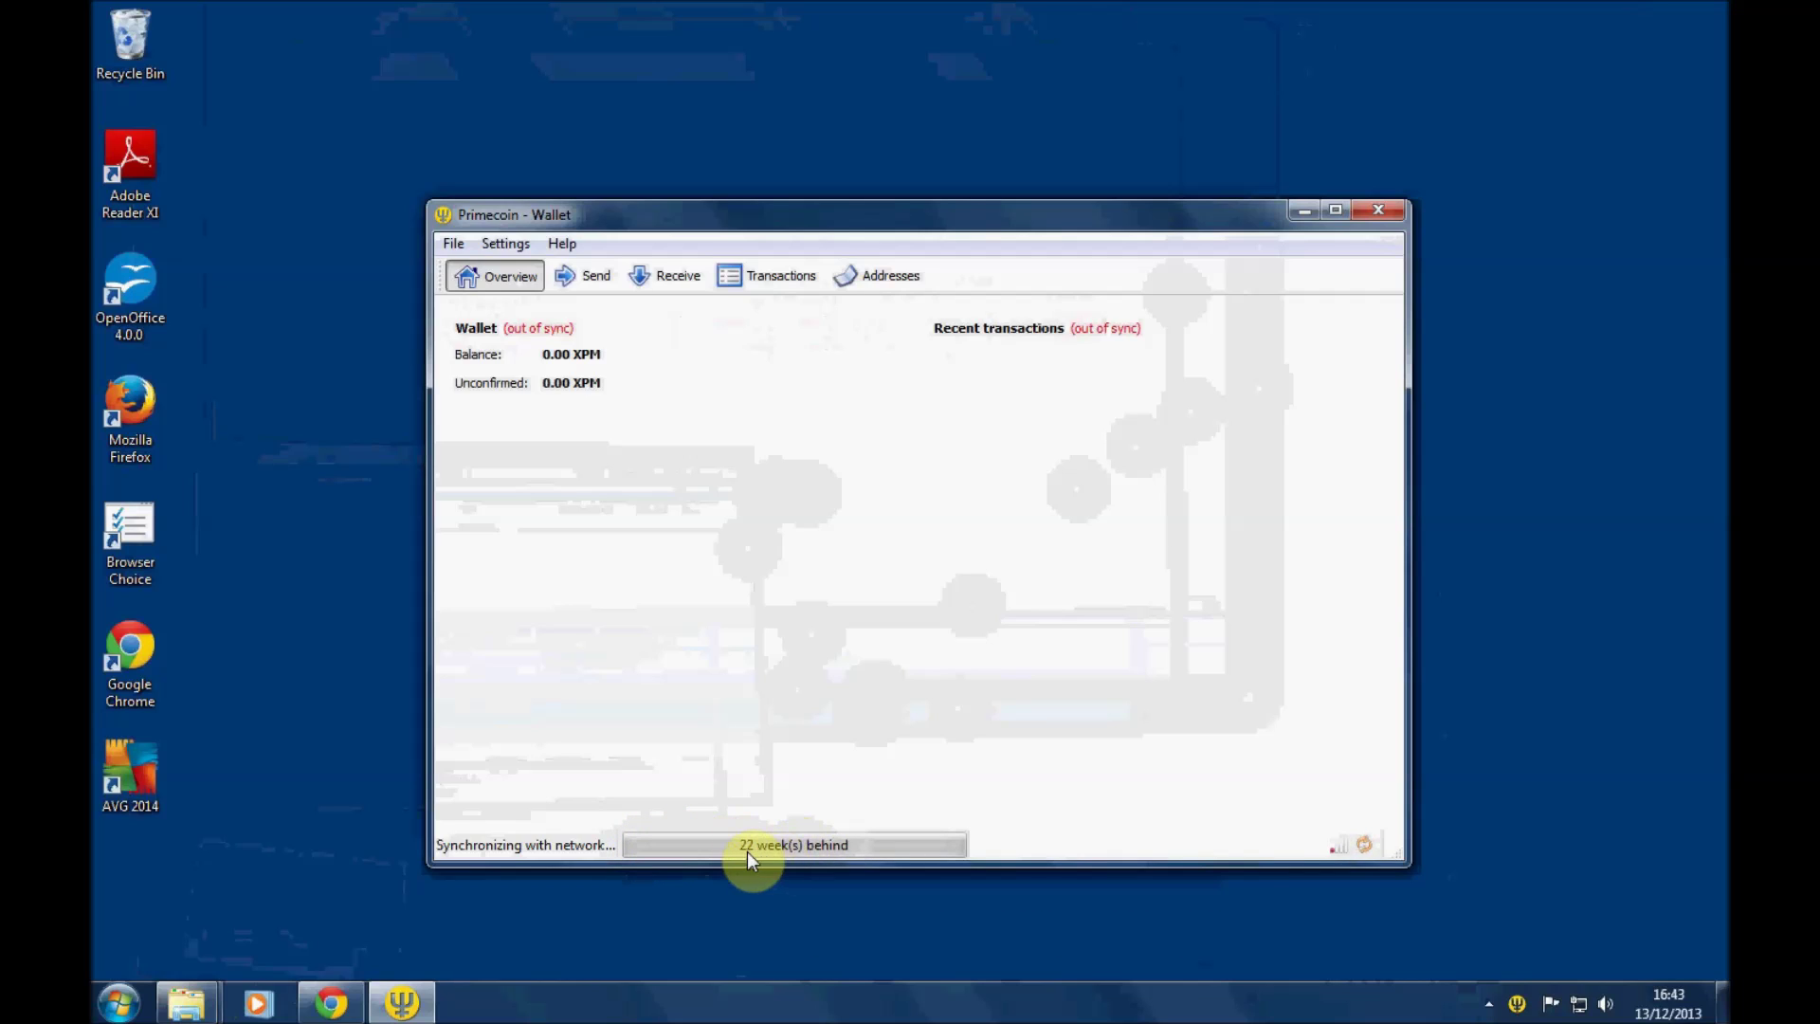
{"action": "mouse_move", "coordinate": [751, 845]}
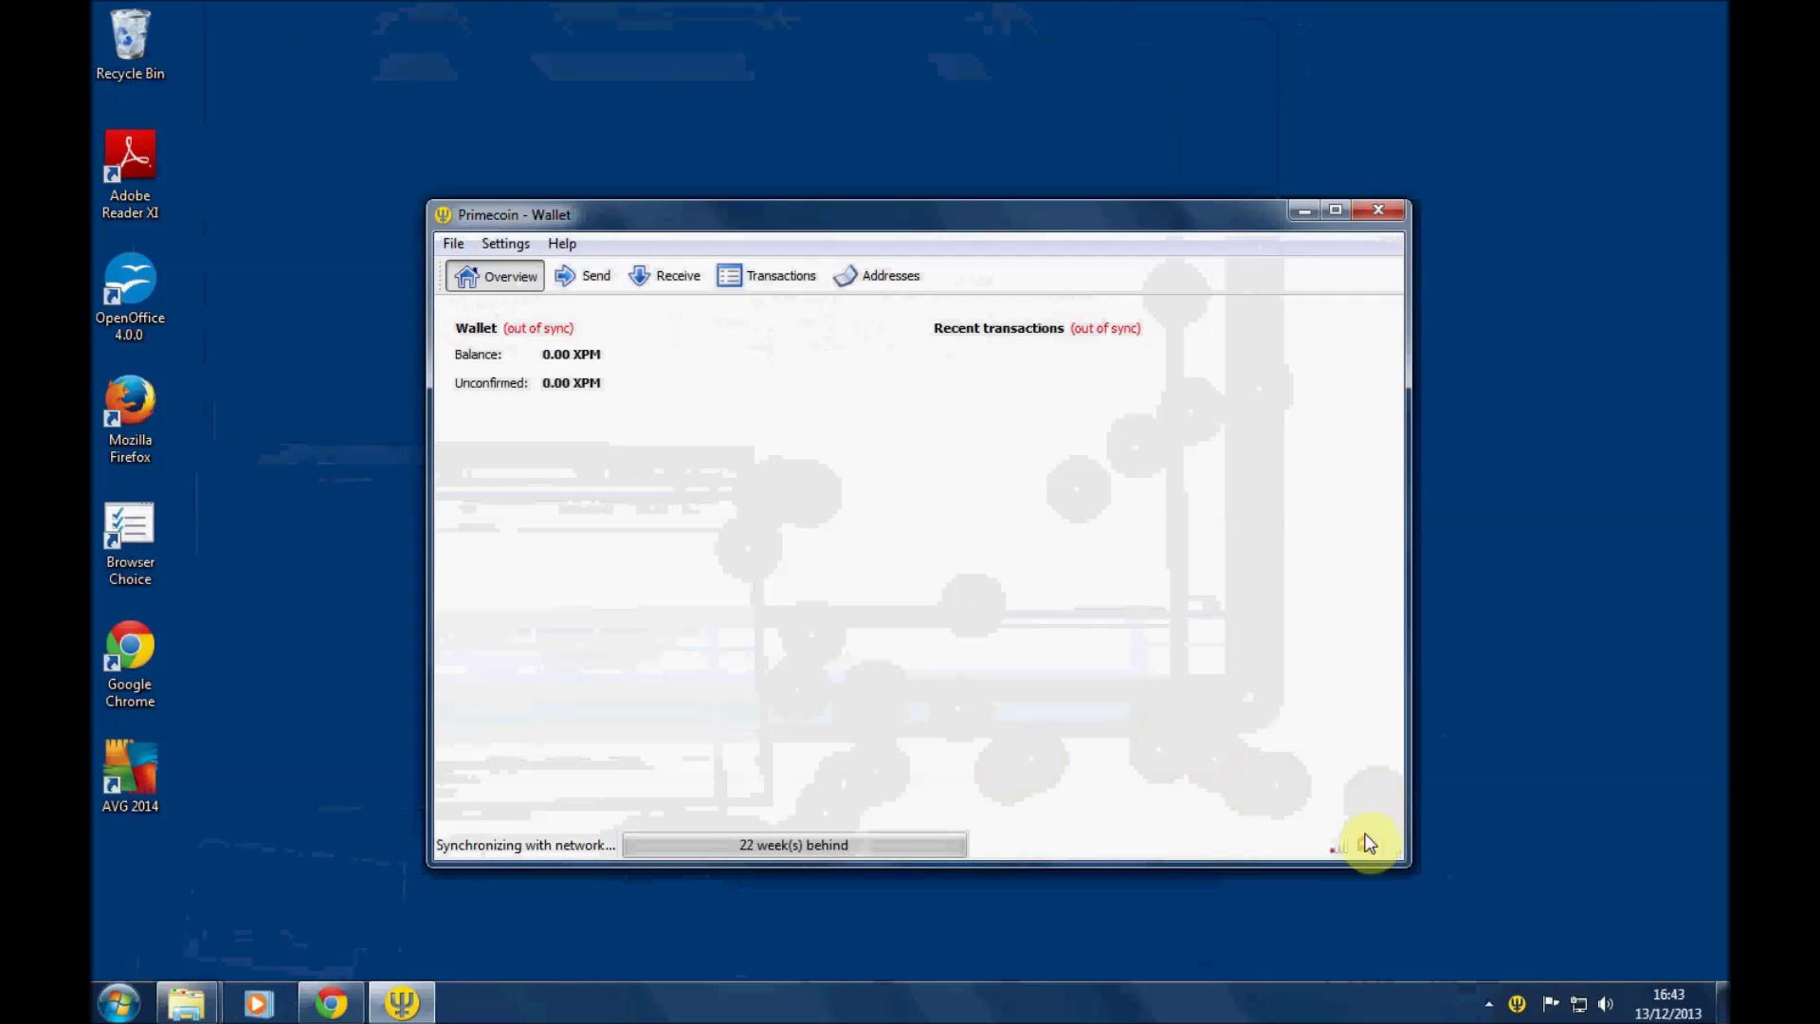
{"action": "mouse_move", "coordinate": [1367, 846]}
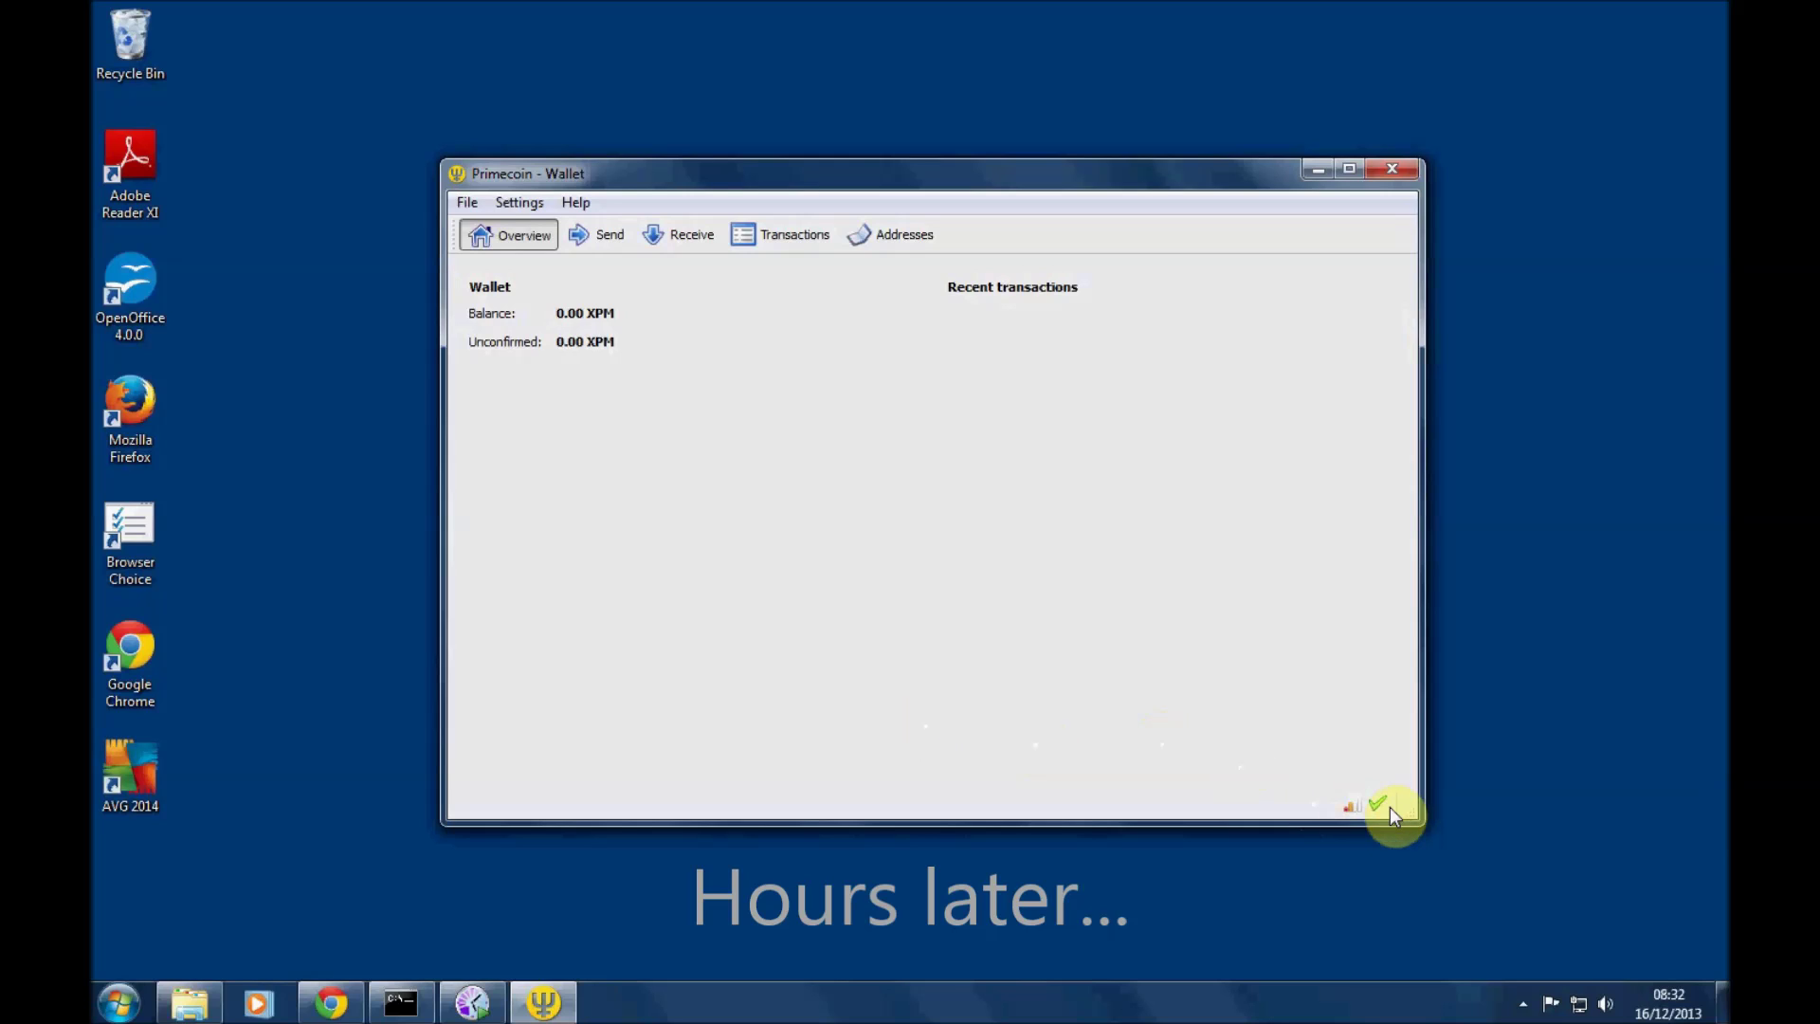
Open Help > Debug window to view connections and block chain status.
{"action": "mouse_move", "coordinate": [1382, 806]}
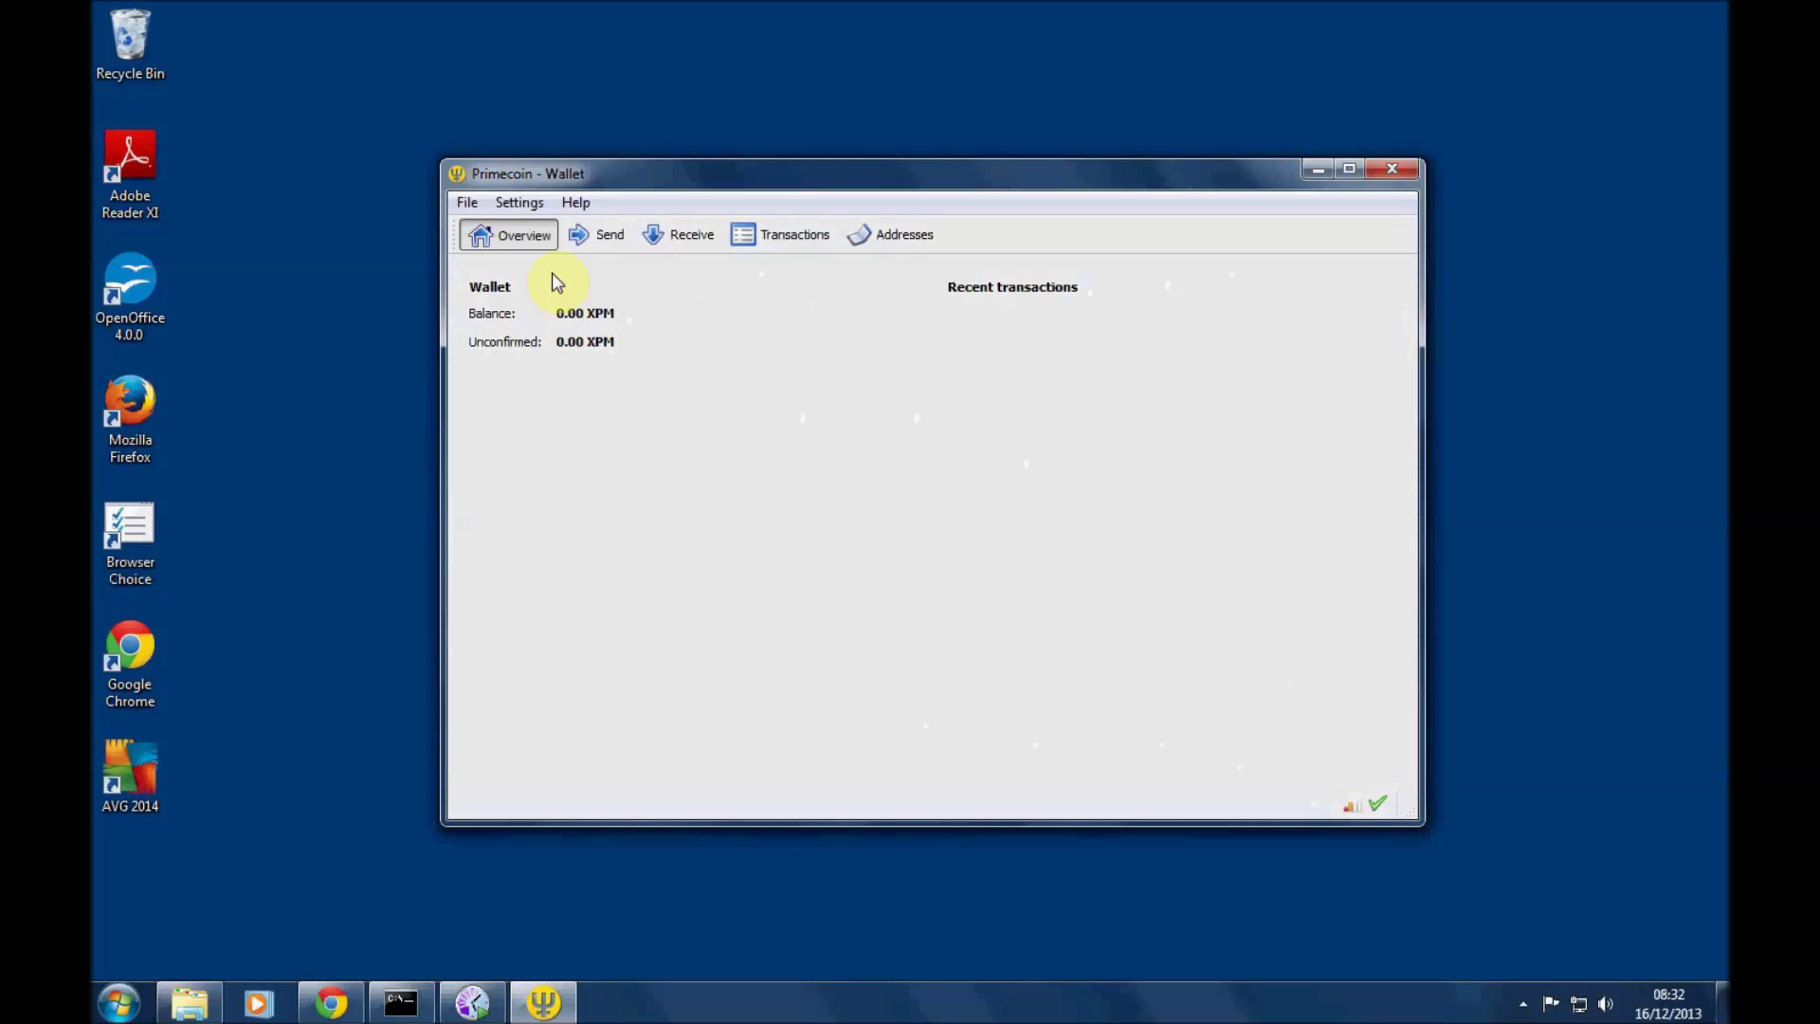
{"action": "left_click", "coordinate": [534, 207]}
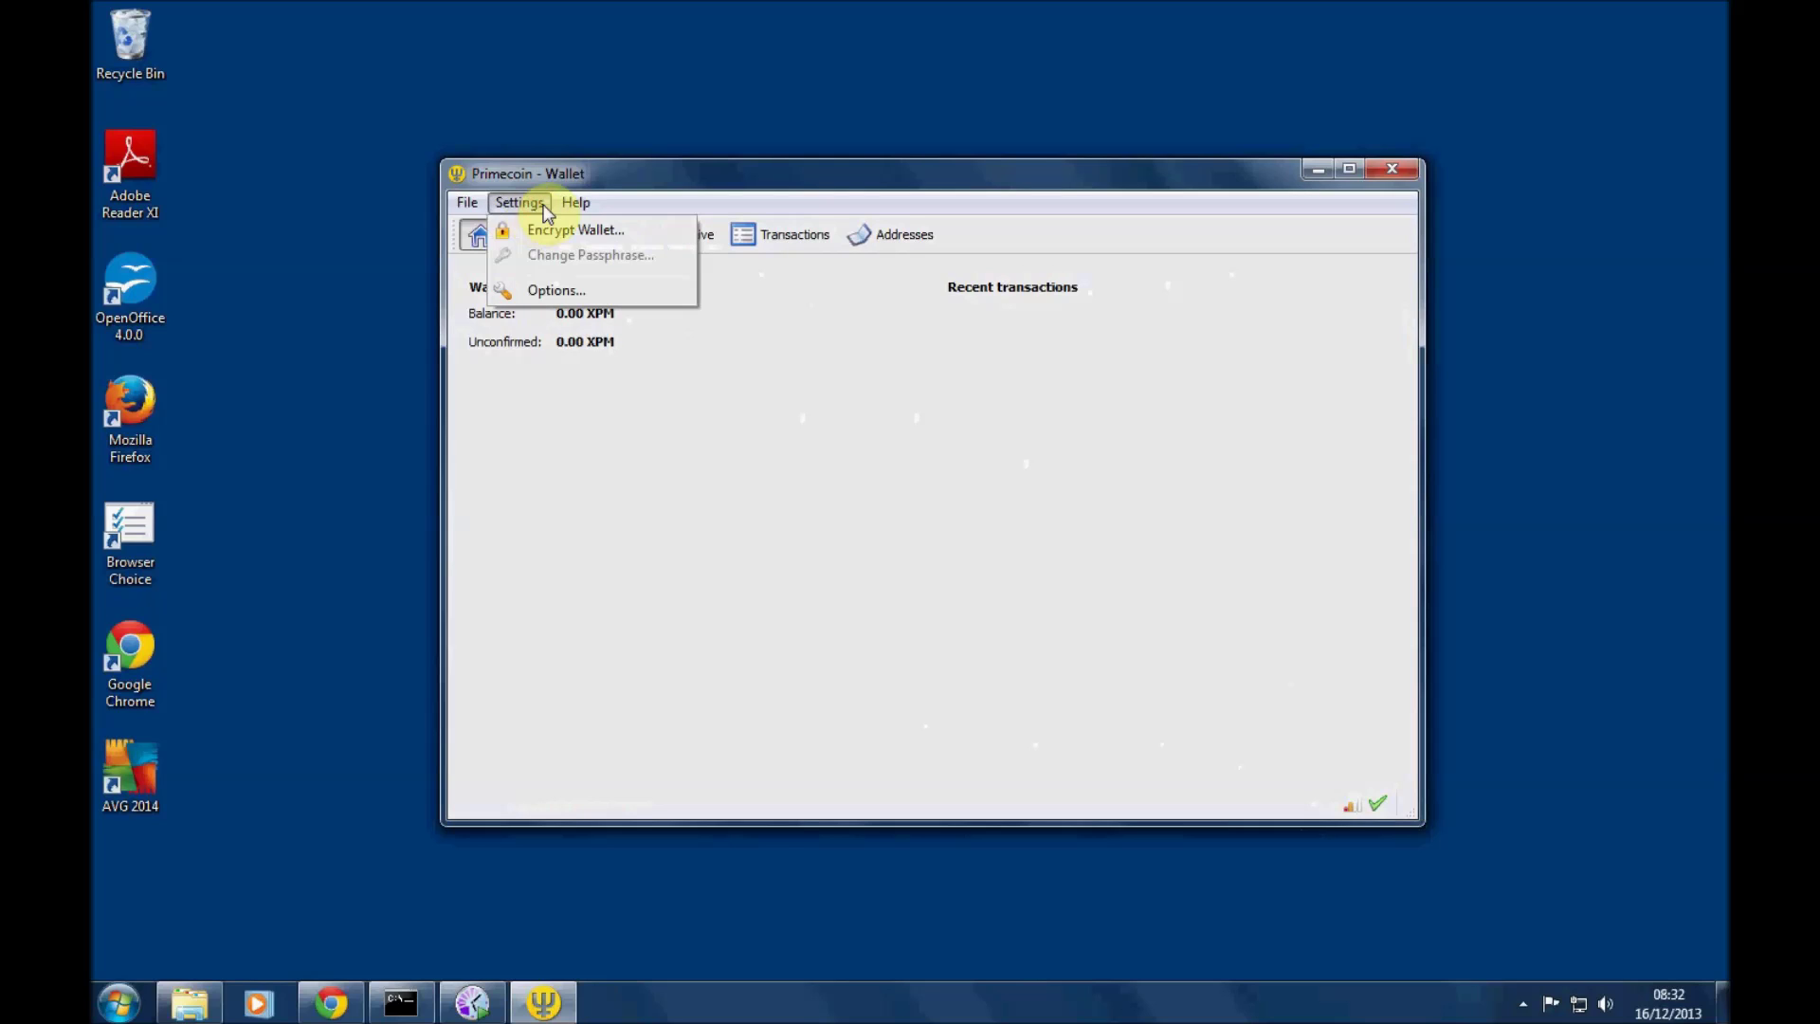
{"action": "mouse_move", "coordinate": [567, 208]}
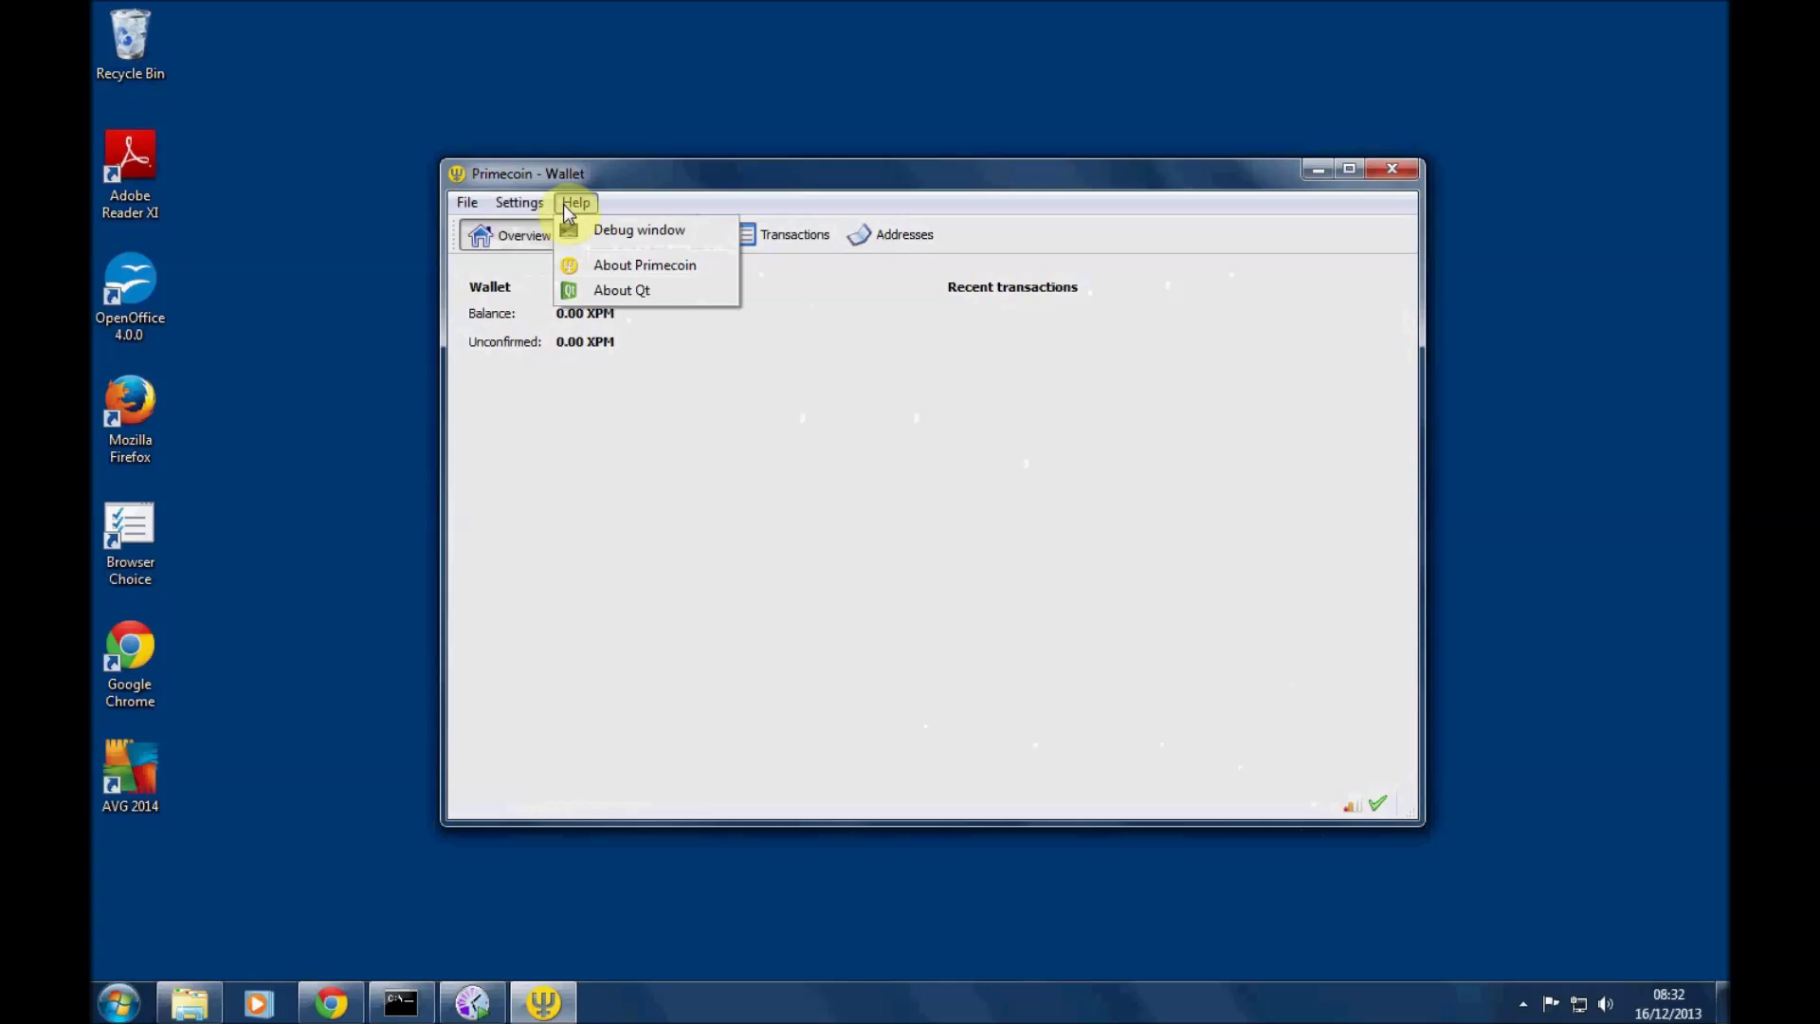
{"action": "left_click", "coordinate": [610, 237]}
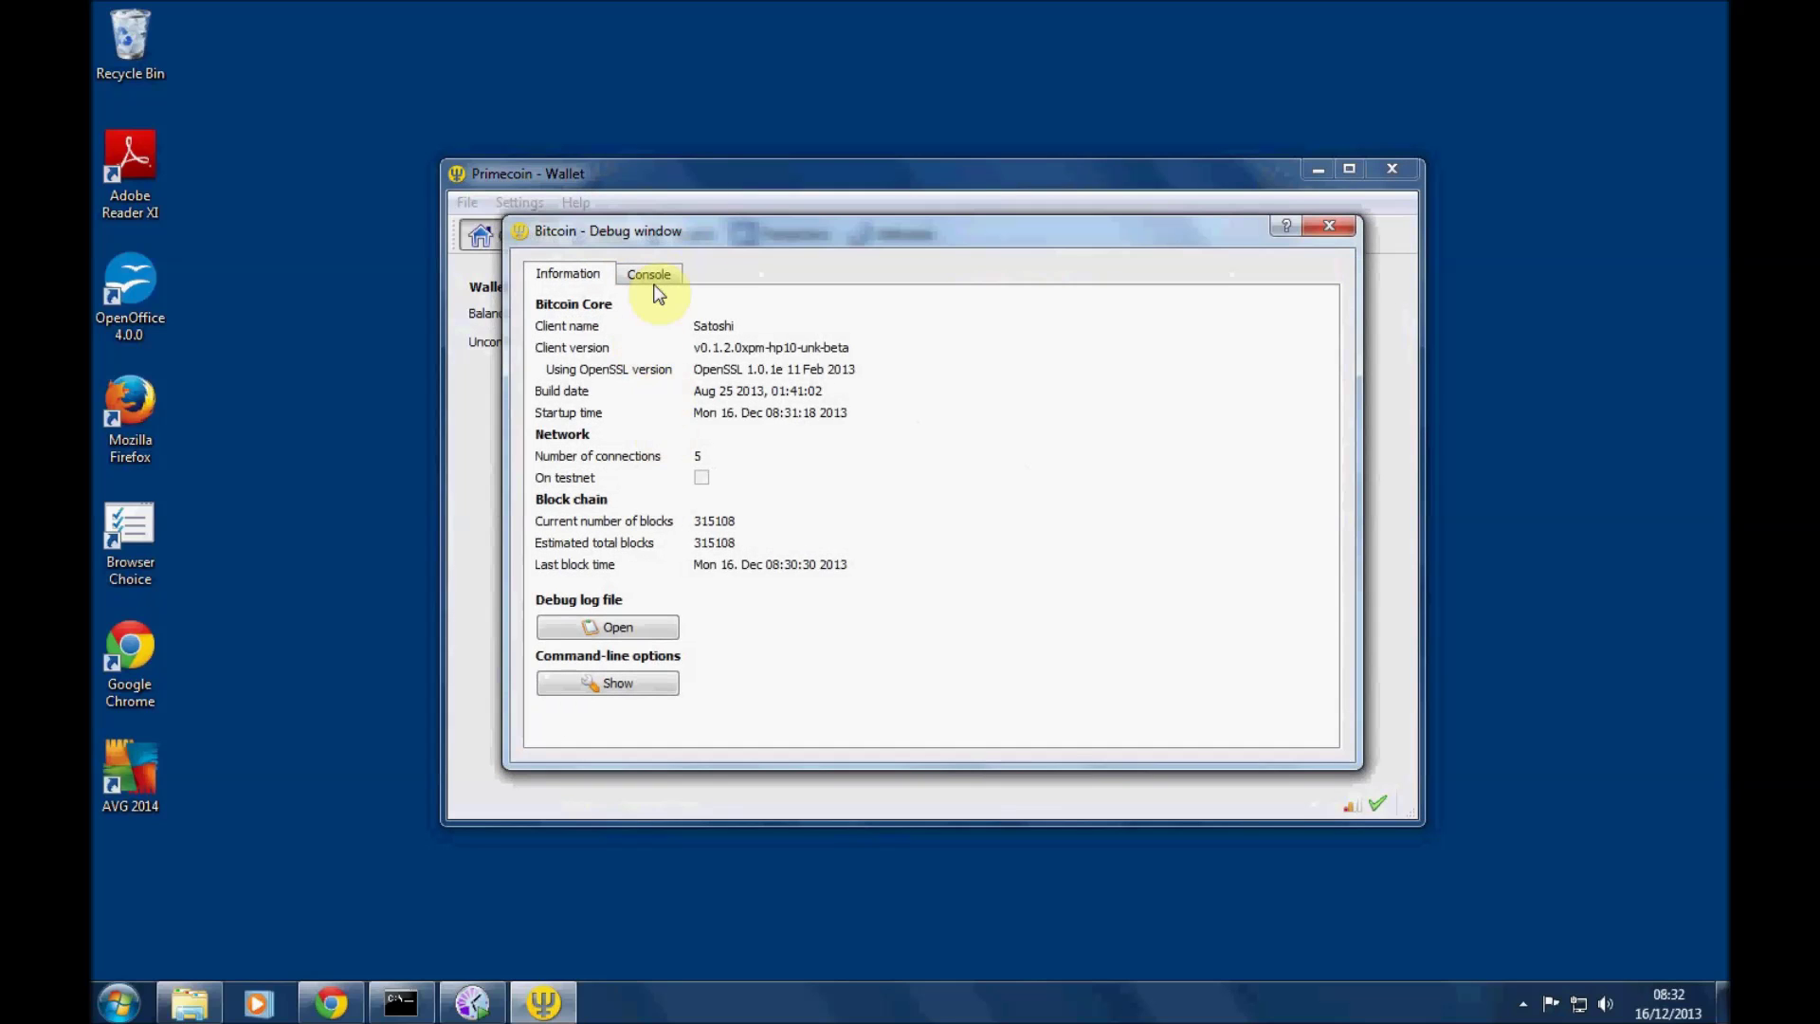
In the Console tab, run setgenerate true -1 to start solo mining.
{"action": "left_click", "coordinate": [651, 276]}
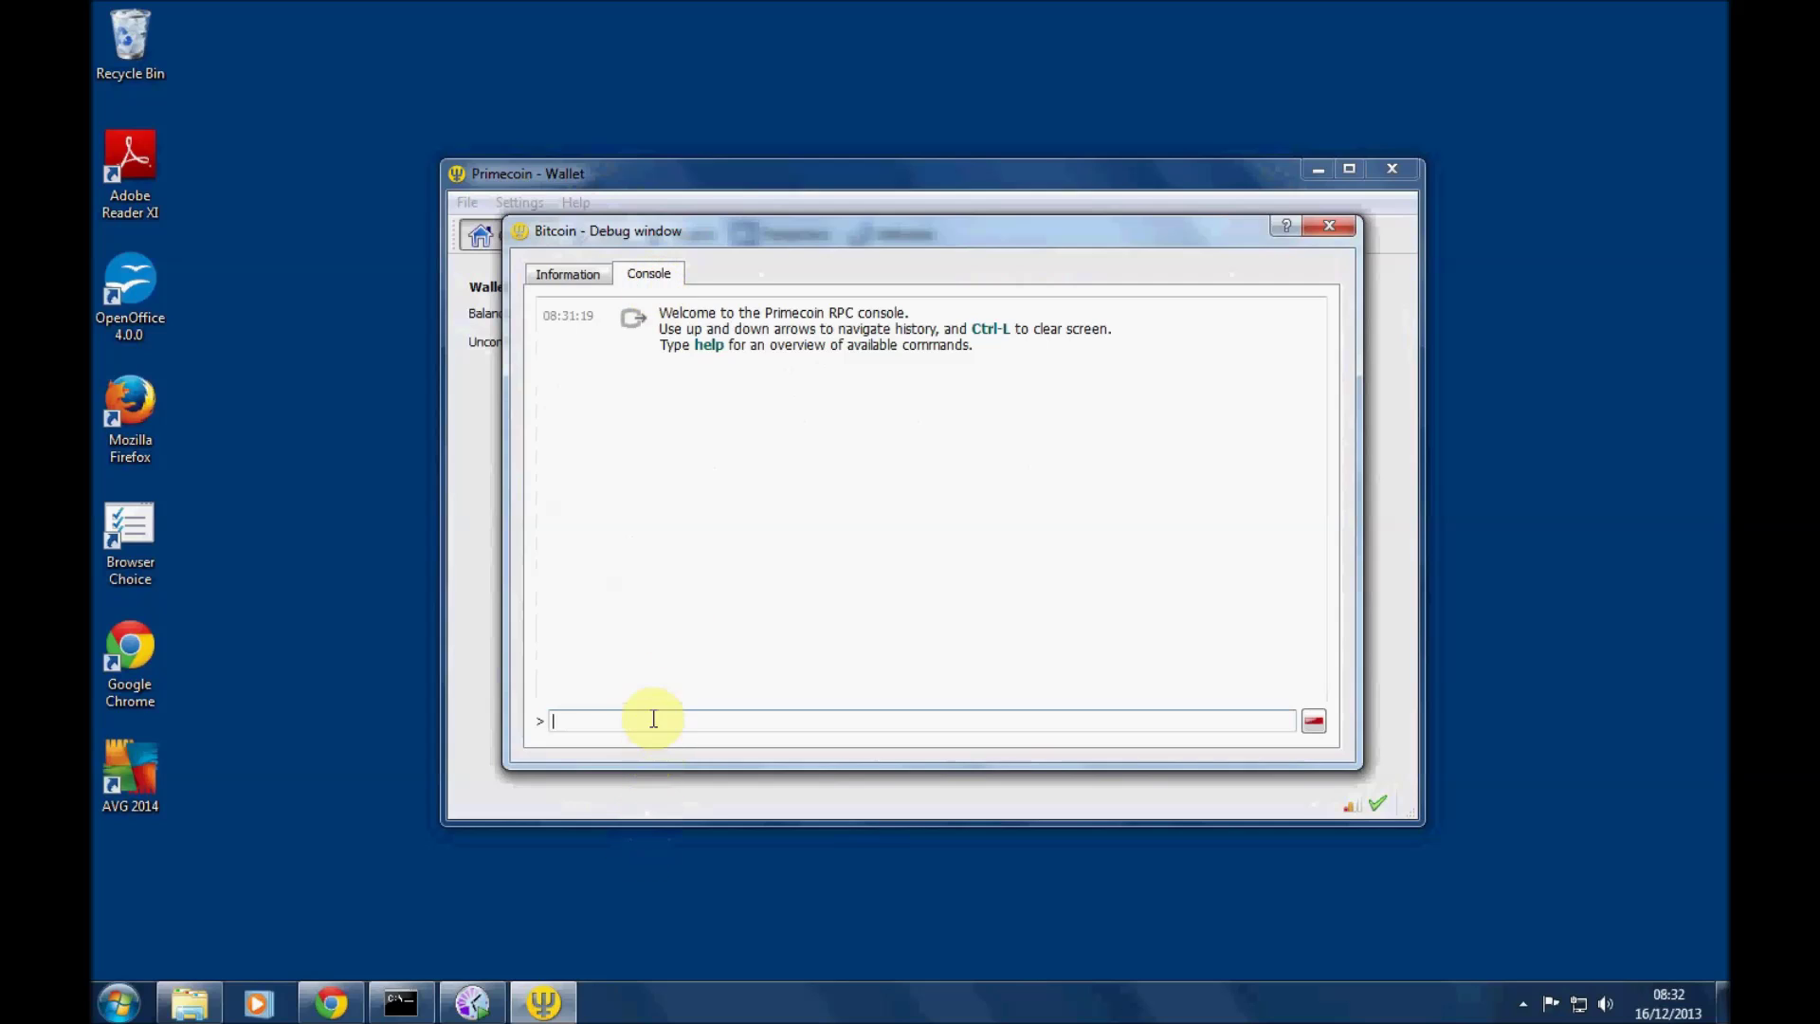
{"action": "type", "text": "s"}
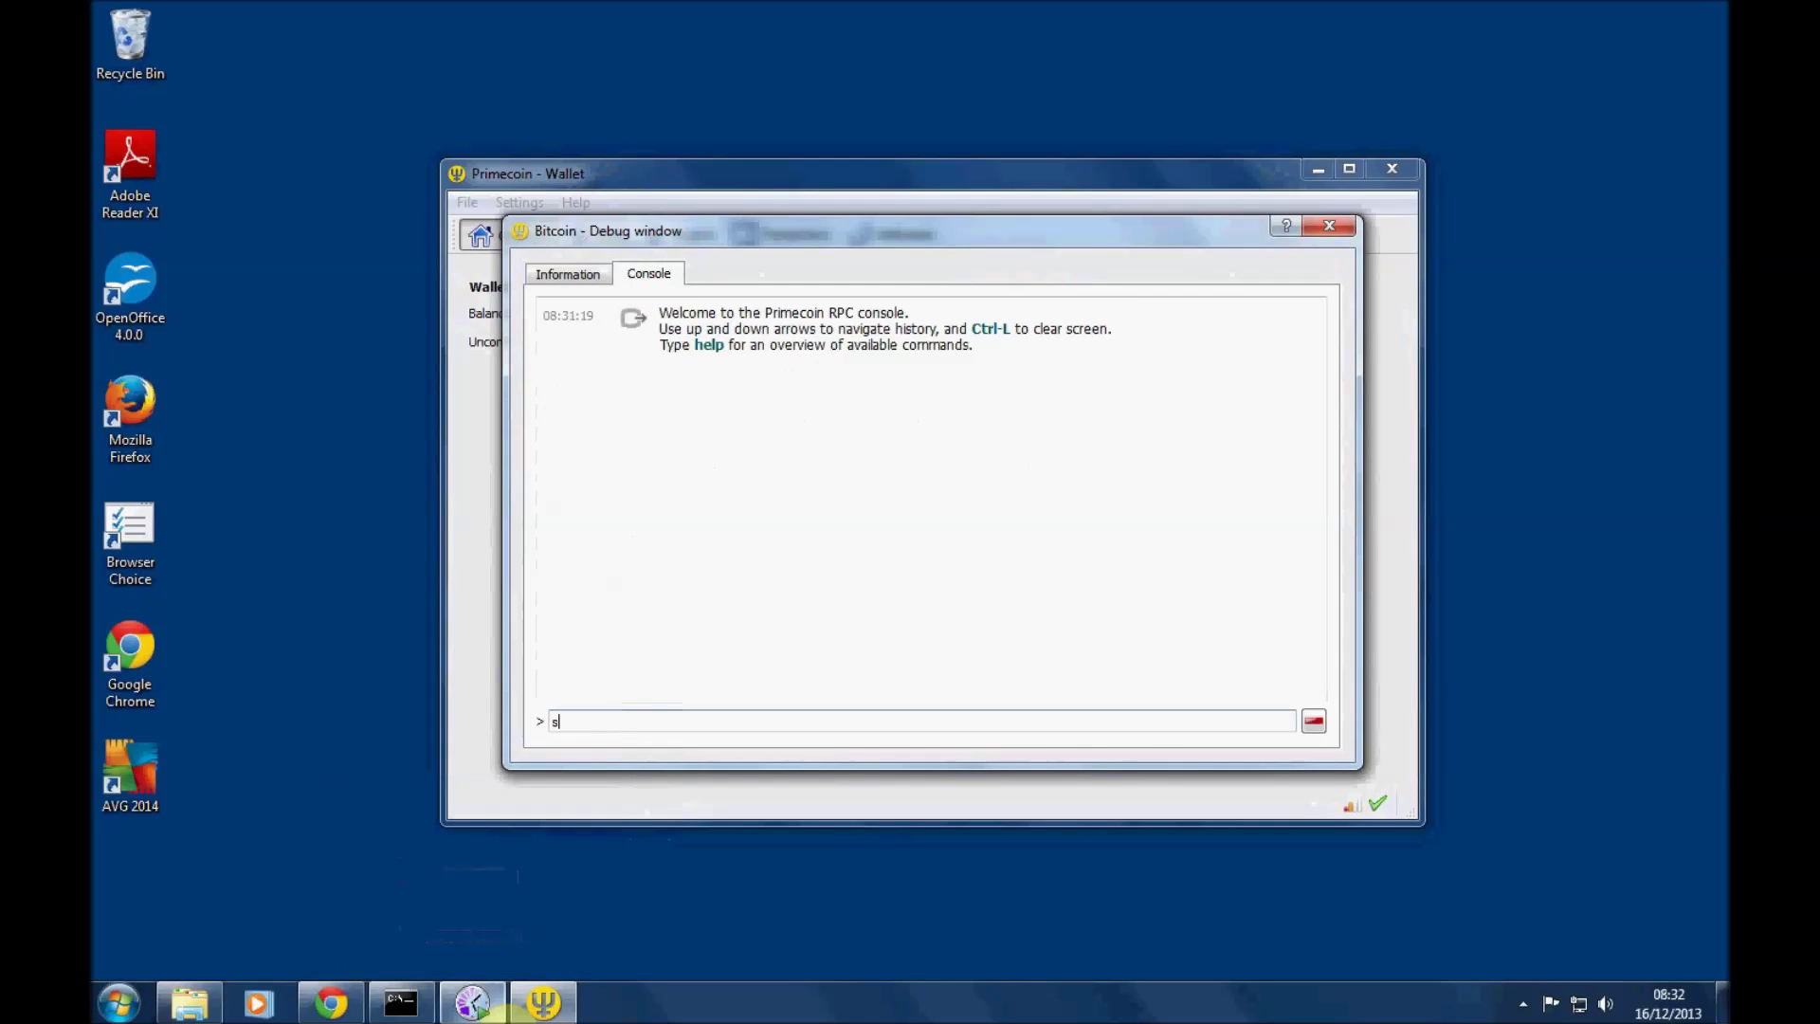
{"action": "type", "text": "etgenerate true-"}
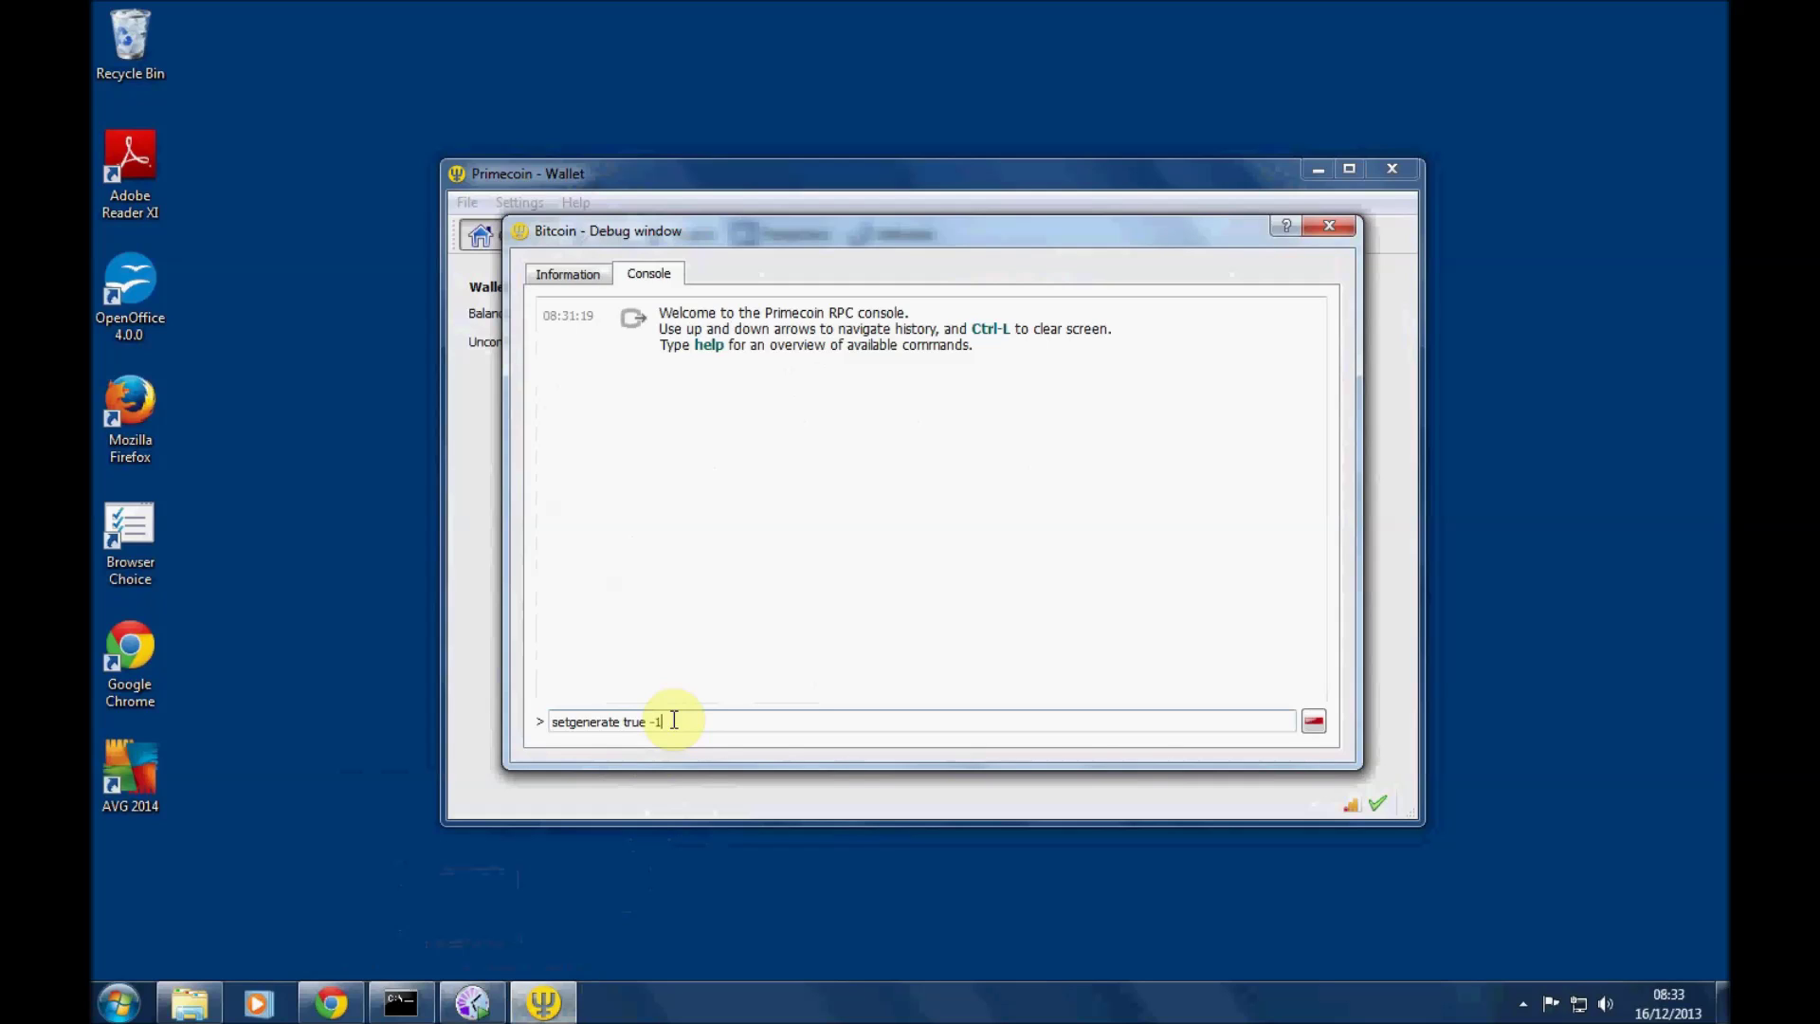
{"action": "key", "text": "Return"}
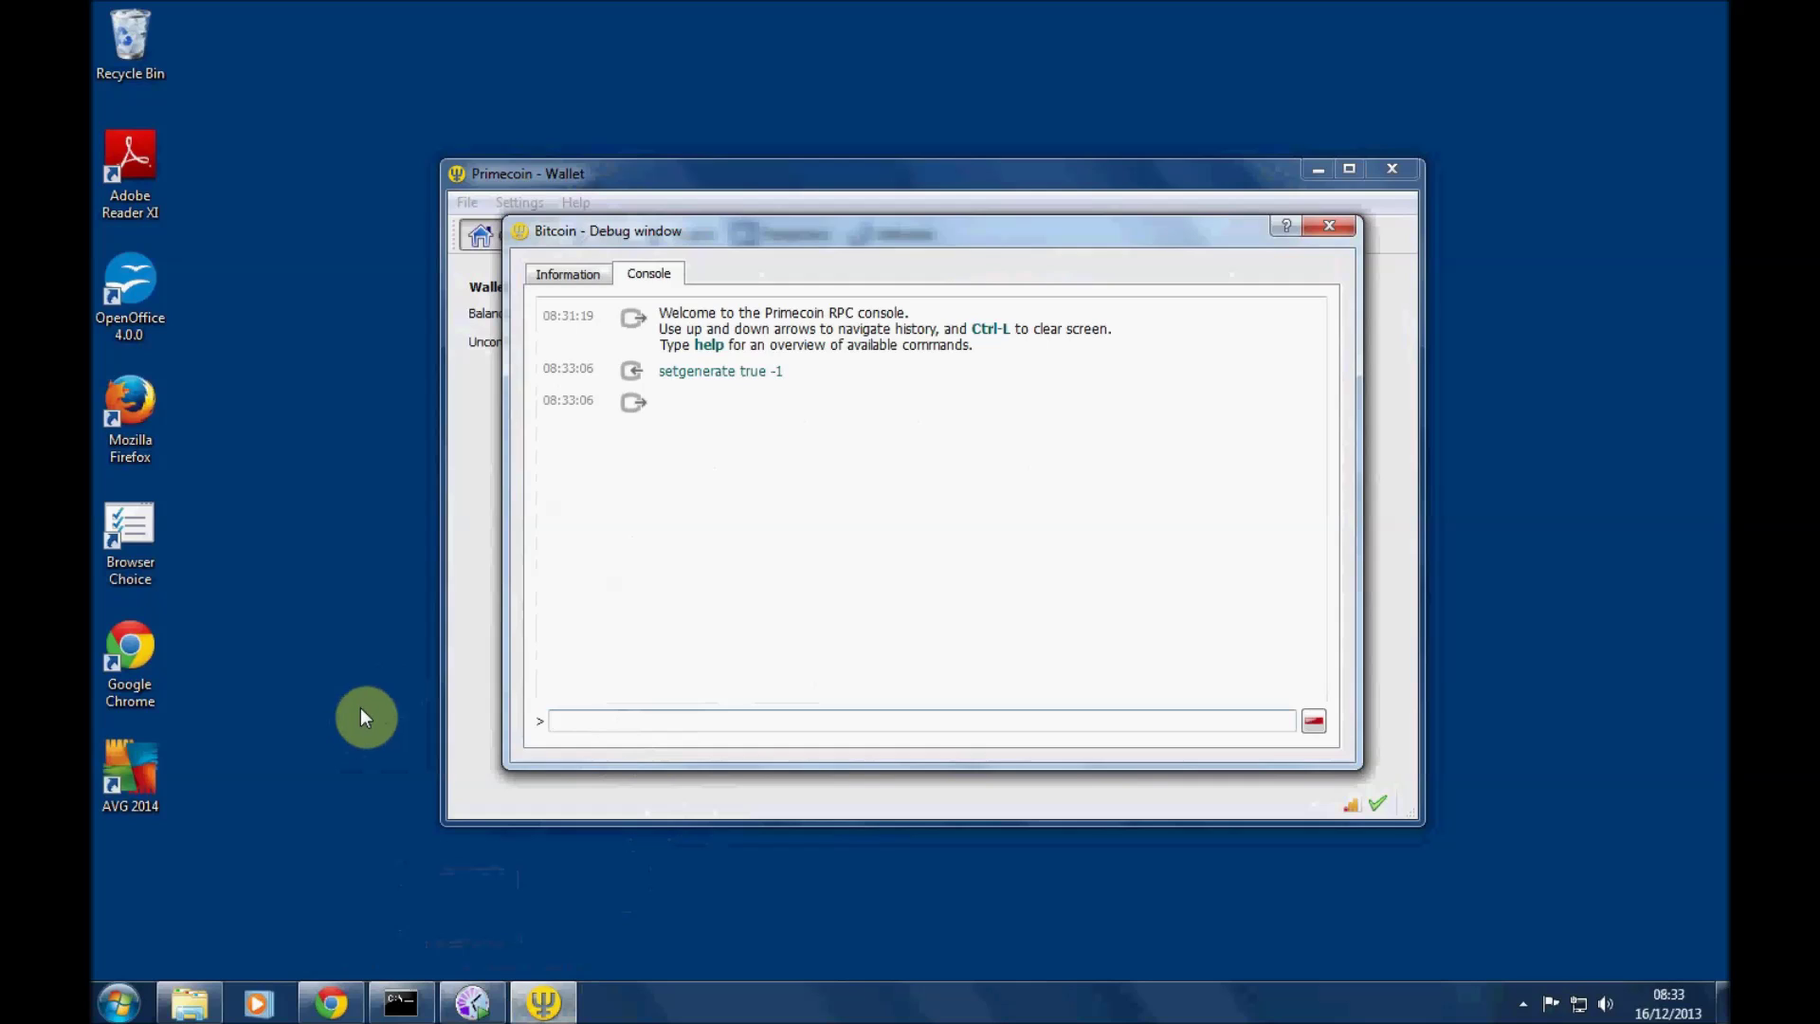
Run getmininginfo and select its output showing generate true and genproclimit -1.
{"action": "type", "text": "getmininginfo"}
{"action": "key", "text": "Return"}
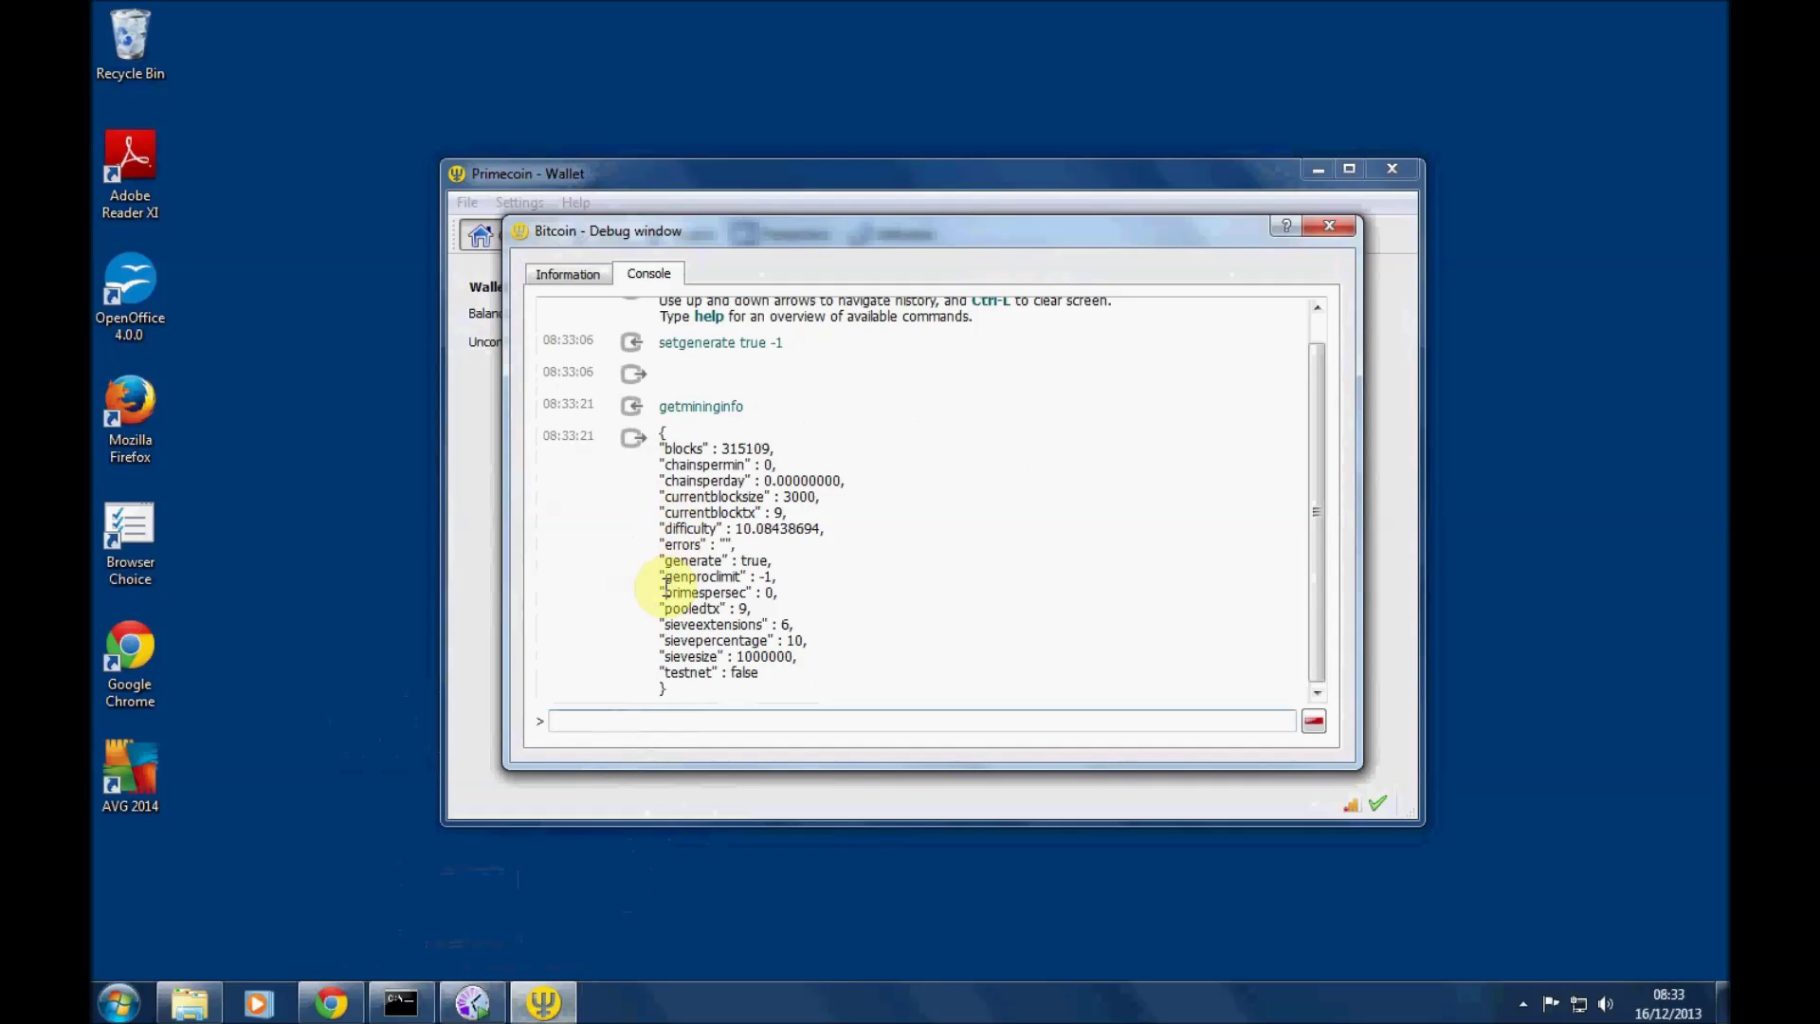
{"action": "triple_click", "coordinate": [664, 593]}
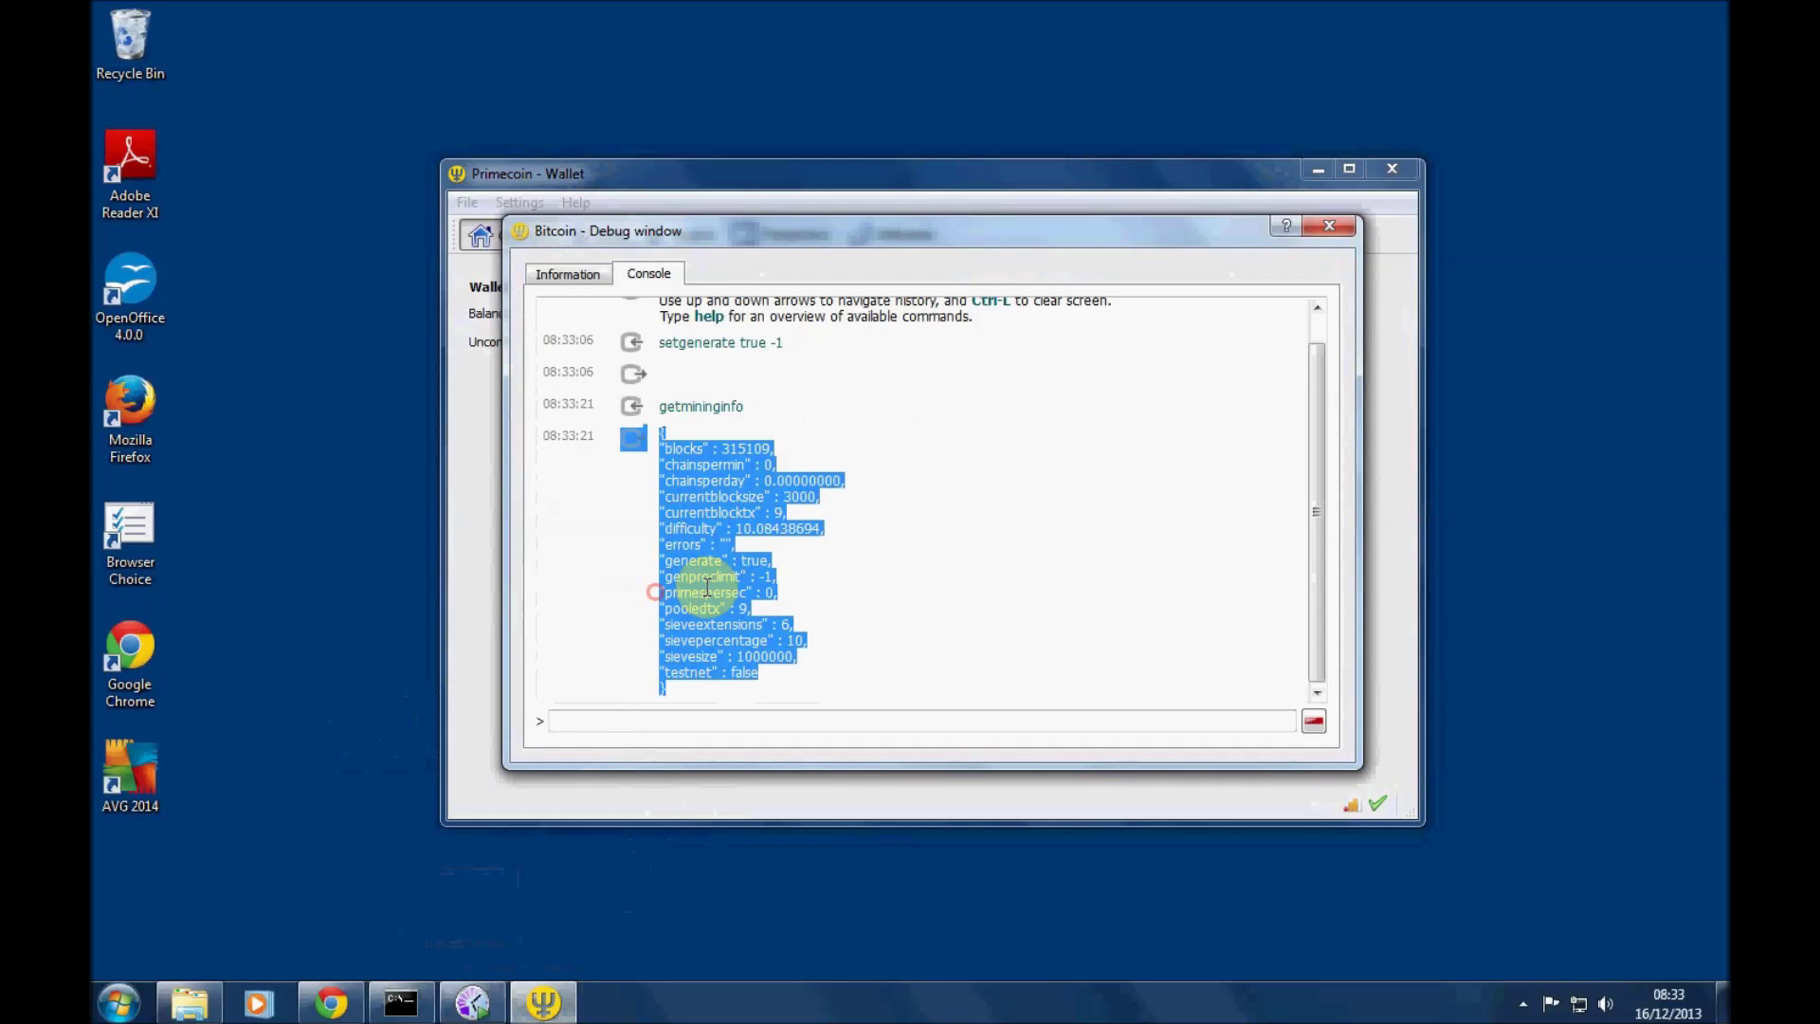
Run getmininginfo twice more until it reports 729 primes per second at block 315111.
{"action": "left_click", "coordinate": [773, 590]}
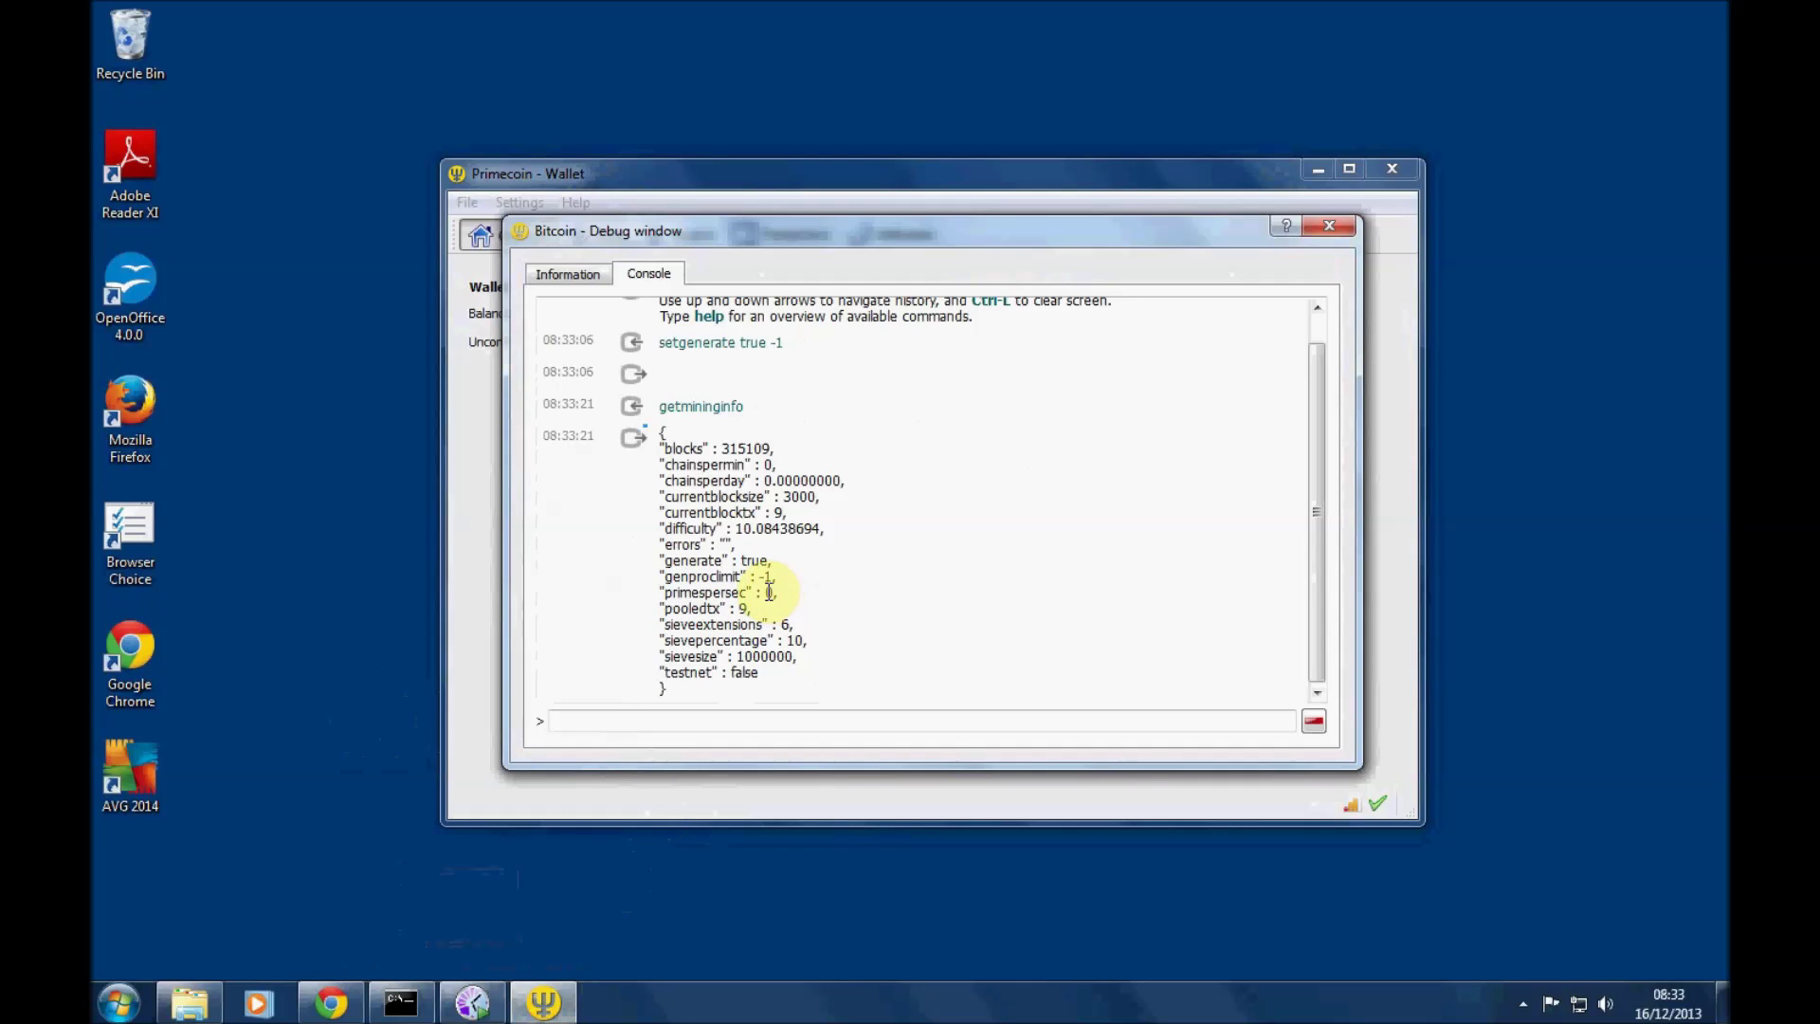
{"action": "left_click", "coordinate": [732, 724]}
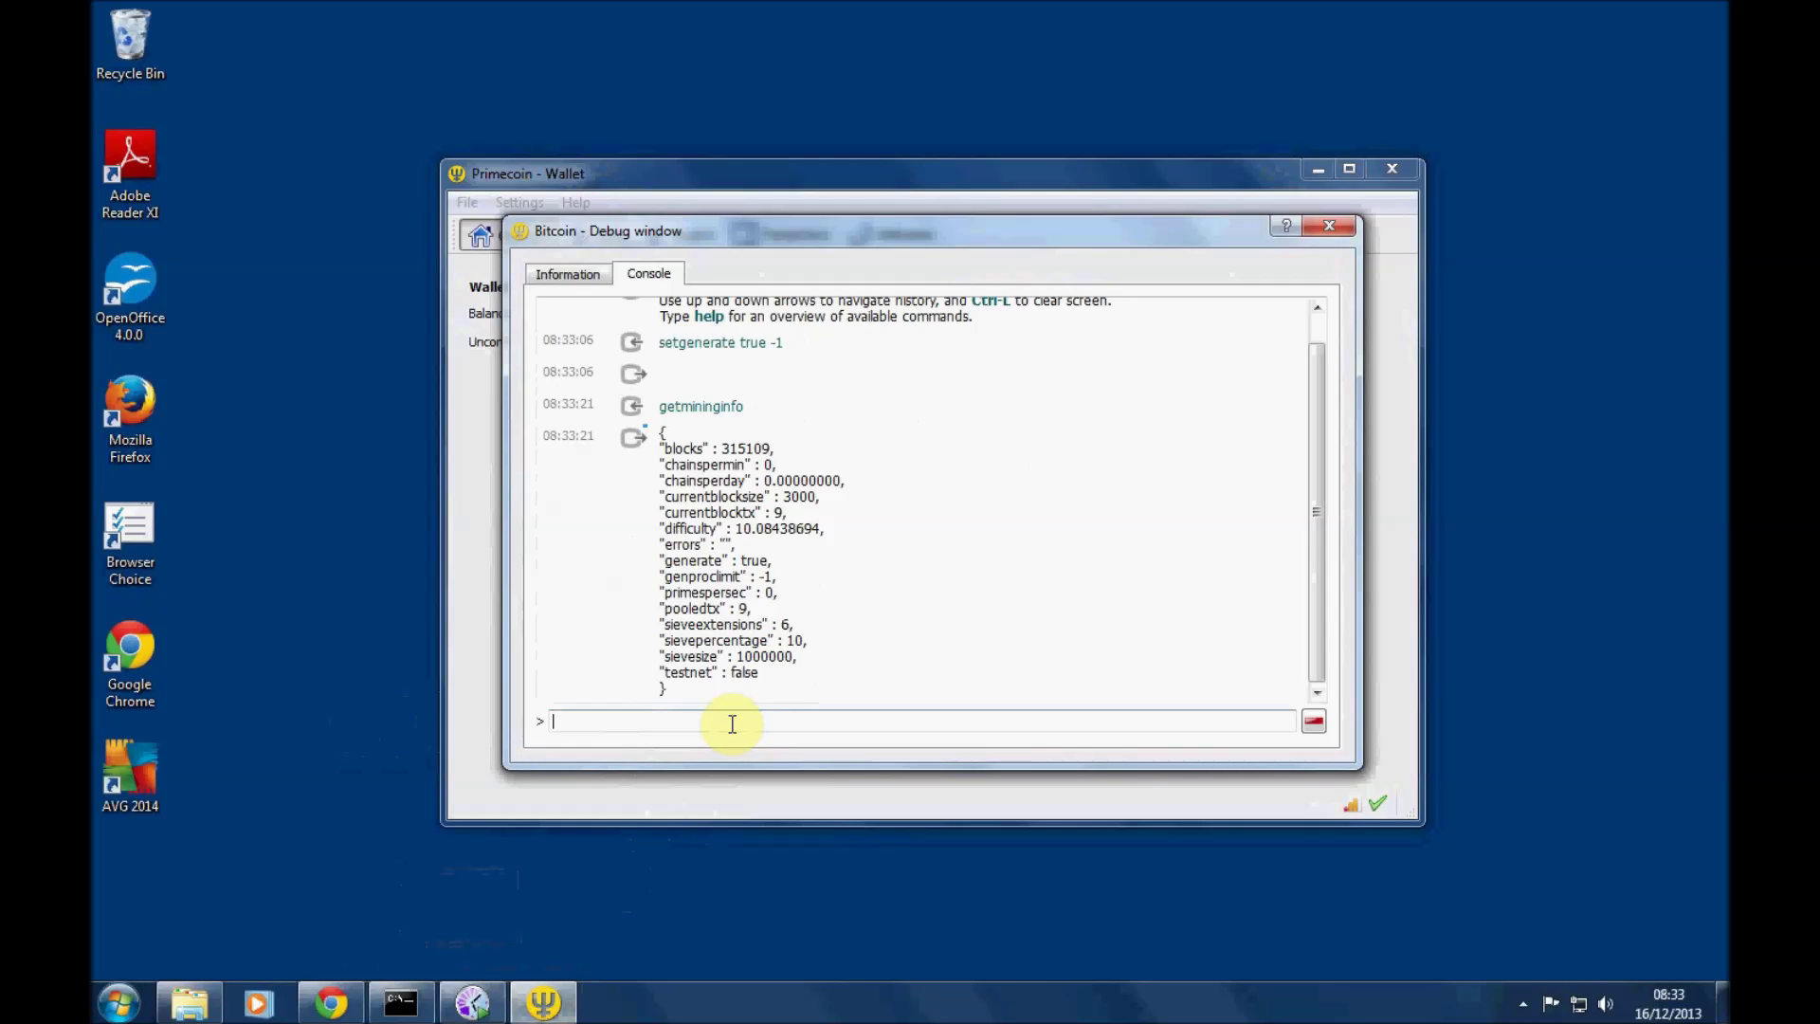
{"action": "type", "text": "getmininginfo"}
{"action": "key", "text": "Return"}
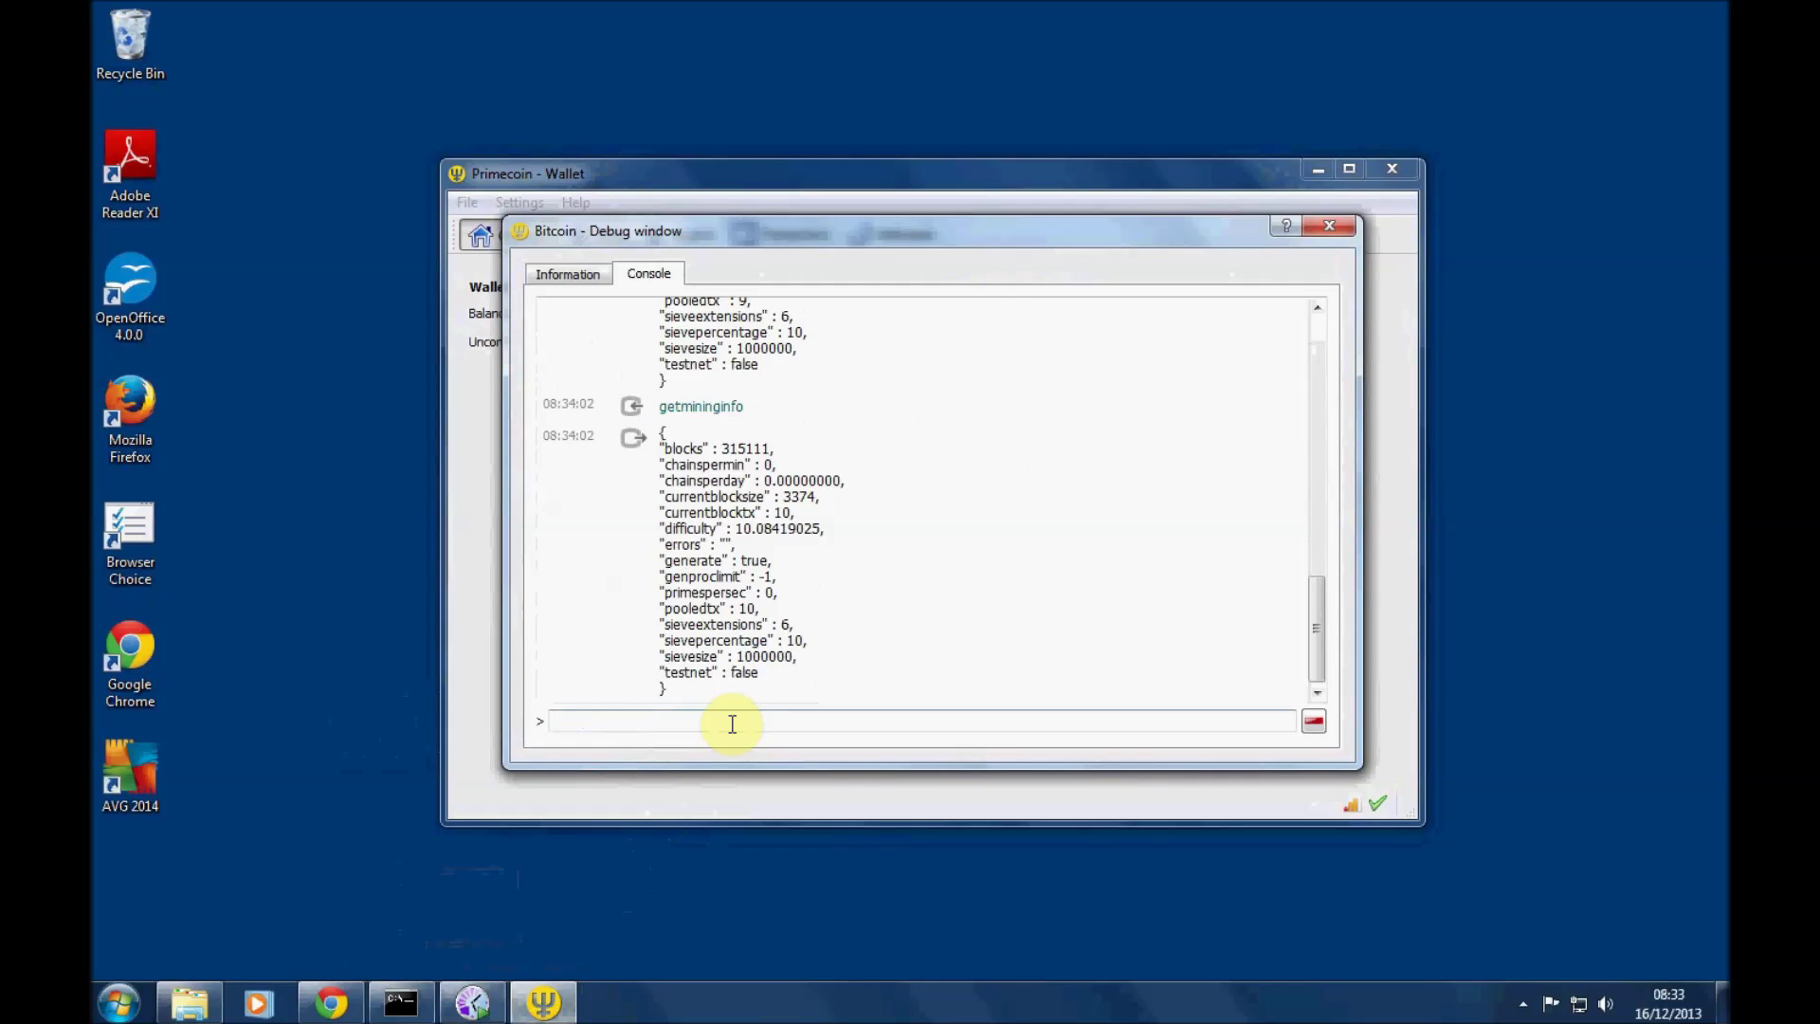
{"action": "type", "text": "getmininginfo"}
{"action": "key", "text": "Return"}
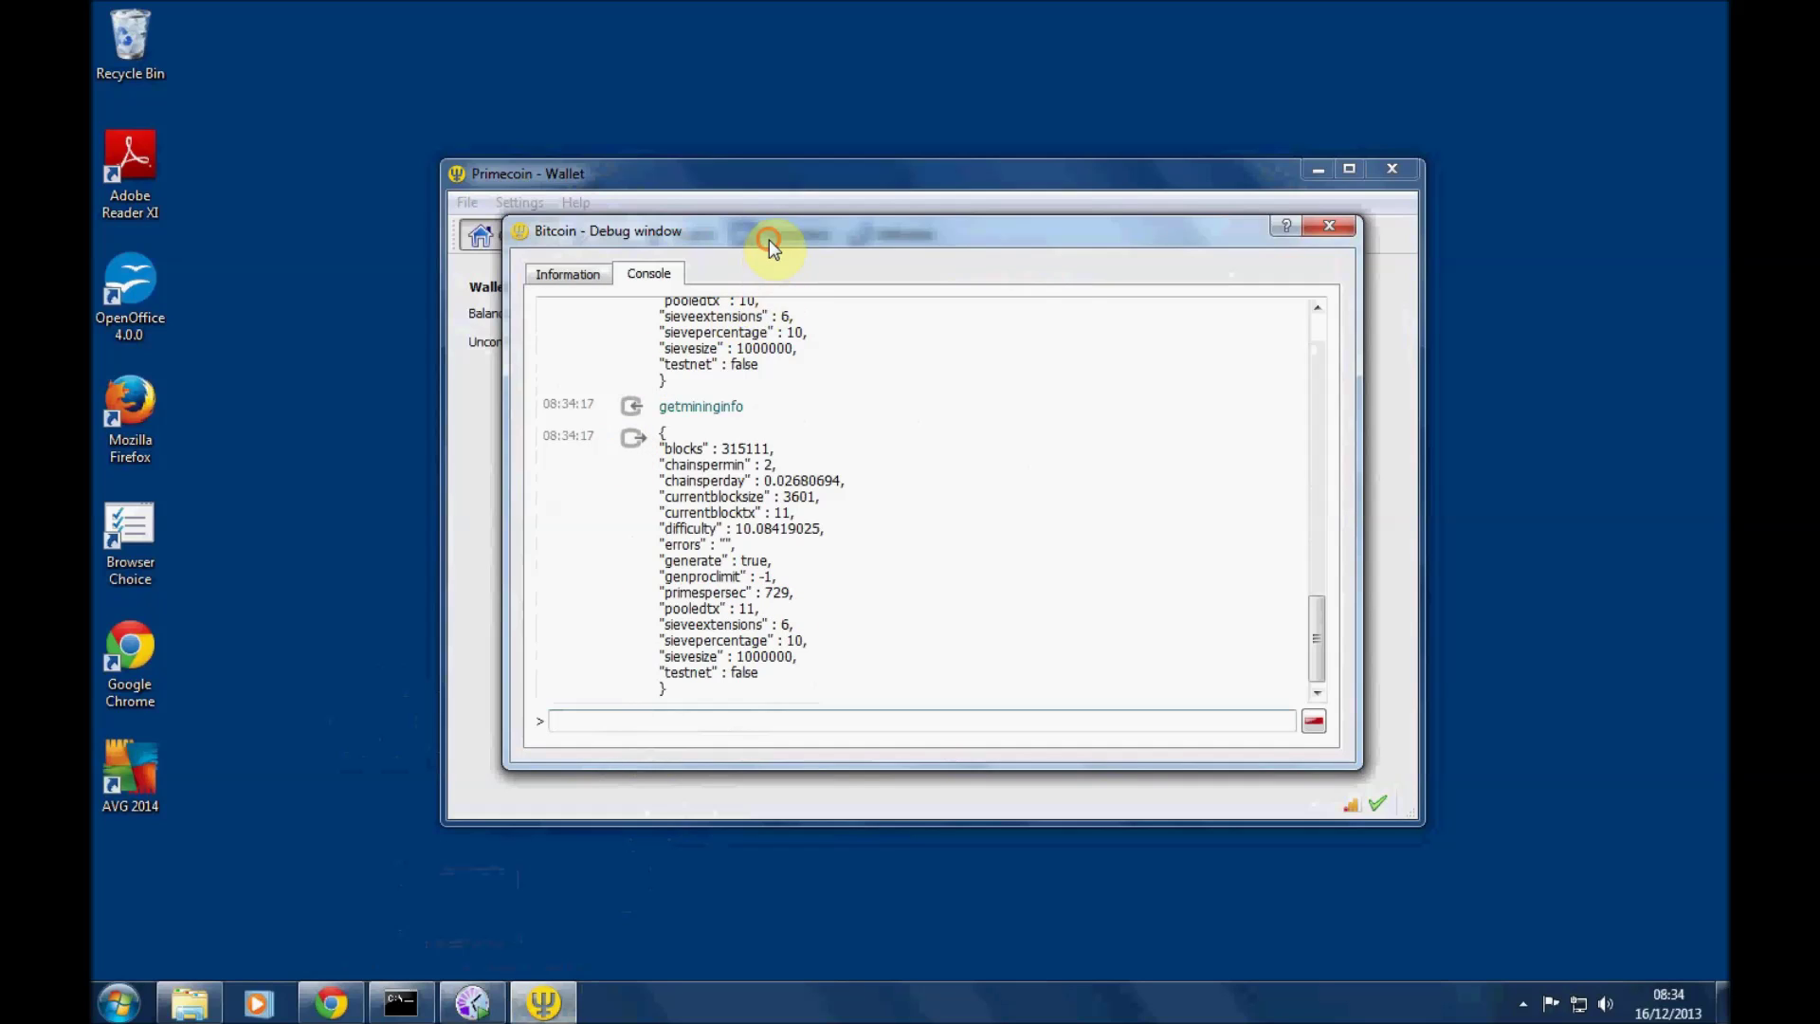
{"action": "left_click_drag", "start_coordinate": [770, 239], "coordinate": [741, 453]}
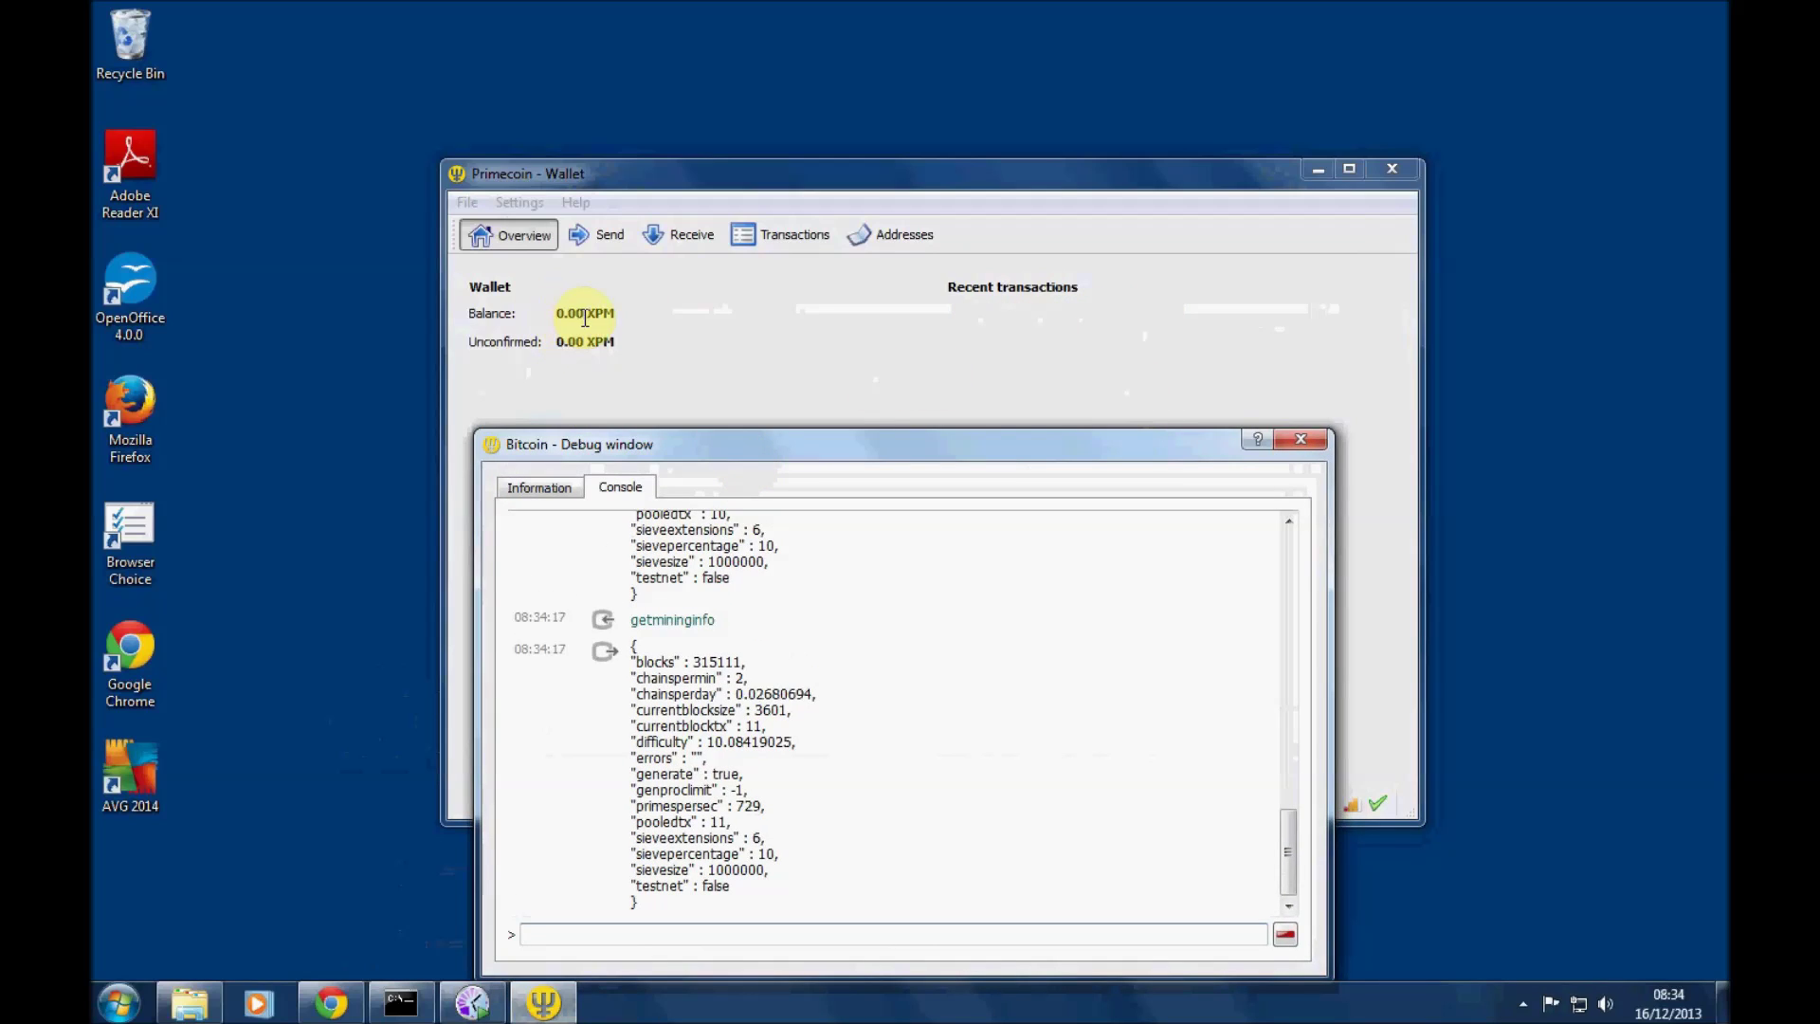
Nudge the debug window back up so the 0.00 XPM balance and mining output both show.
{"action": "left_click_drag", "start_coordinate": [762, 442], "coordinate": [764, 378]}
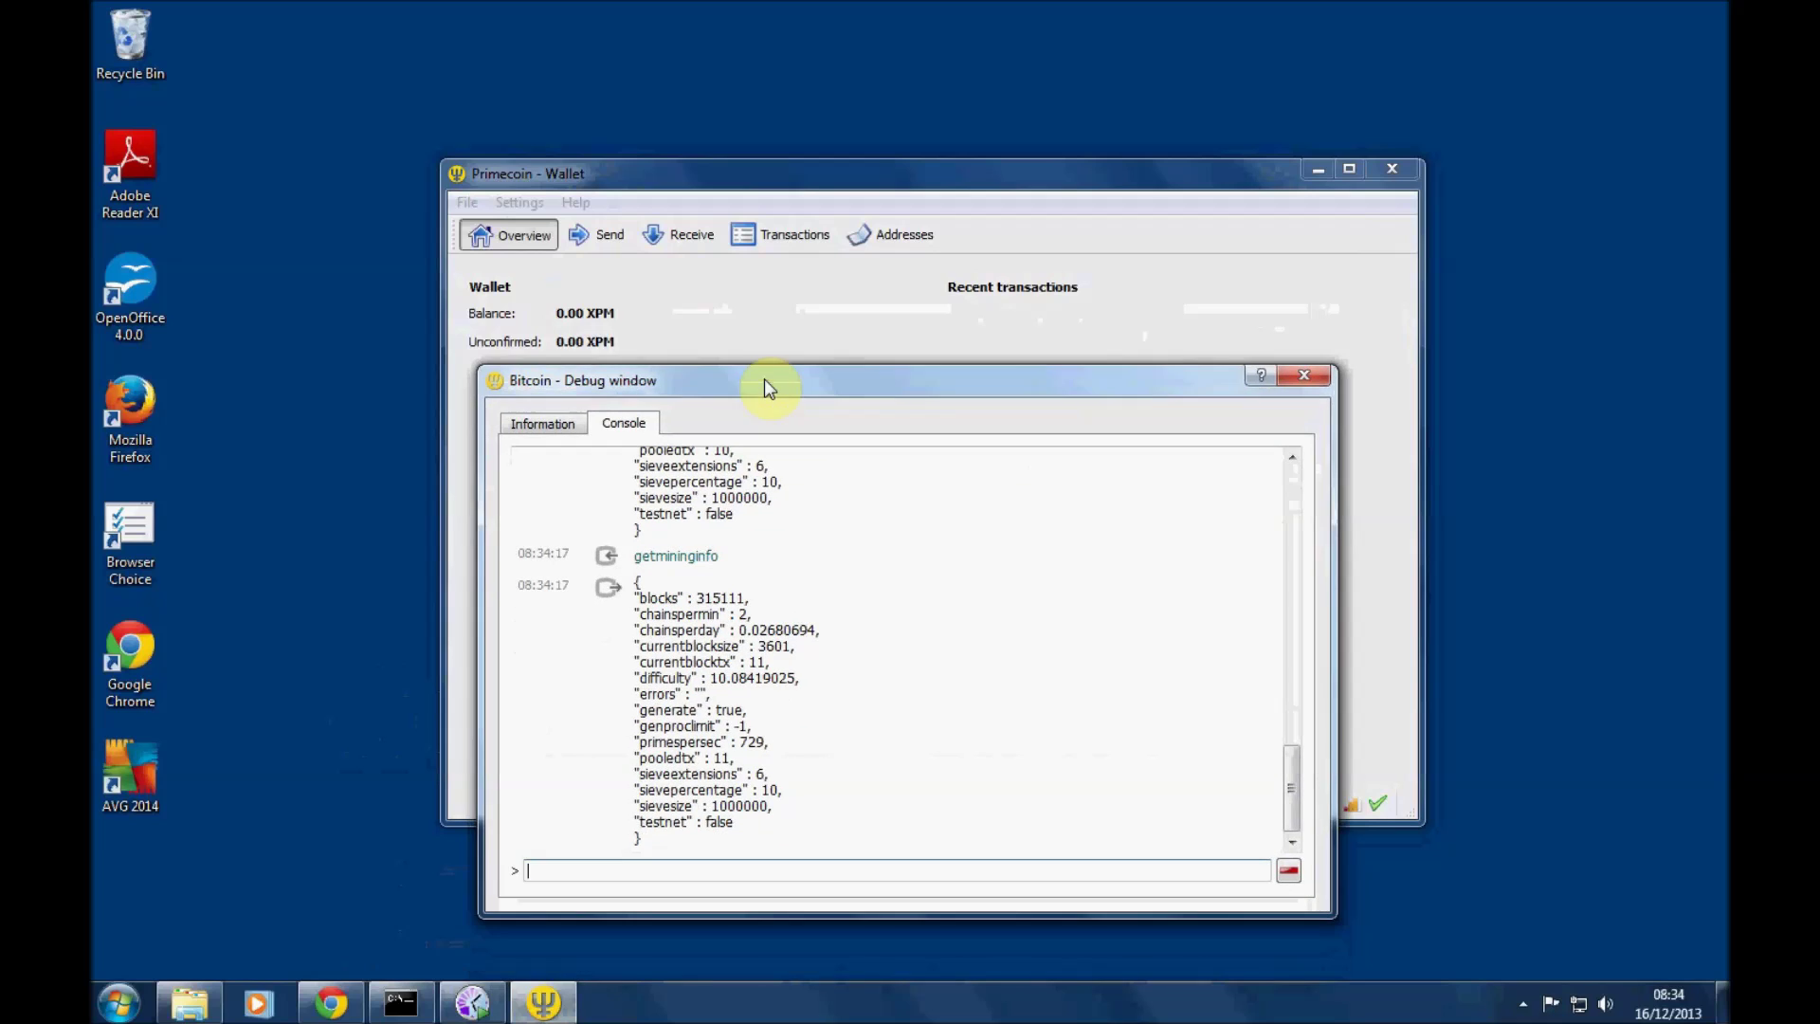